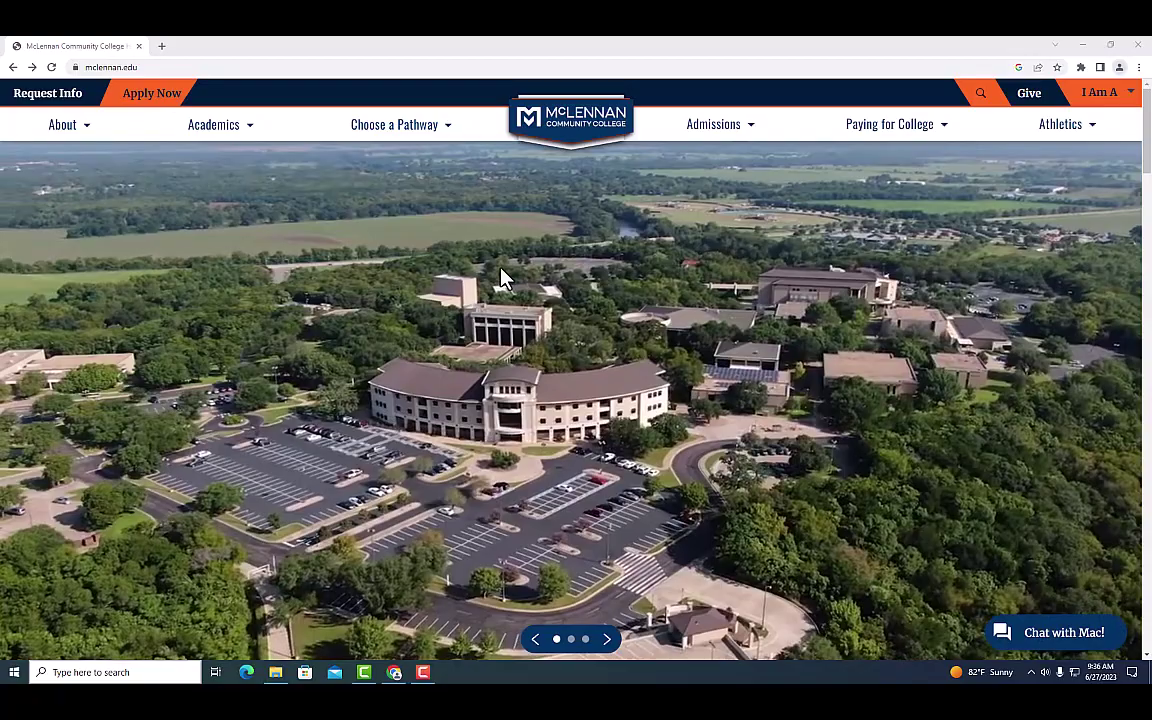
Scroll down the mclennan.edu homepage to the footer resource links.
{"action": "scroll", "coordinate": [591, 378], "scroll_direction": "down", "scroll_amount": 10}
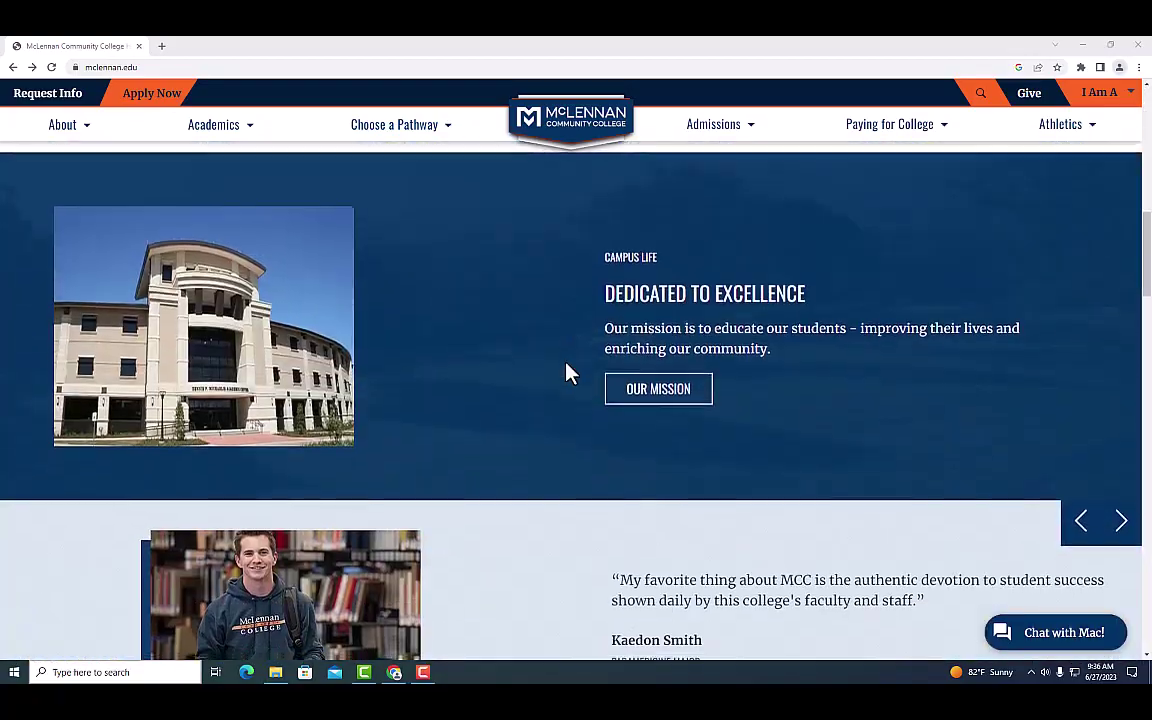
{"action": "scroll", "coordinate": [566, 372], "scroll_direction": "down", "scroll_amount": 20}
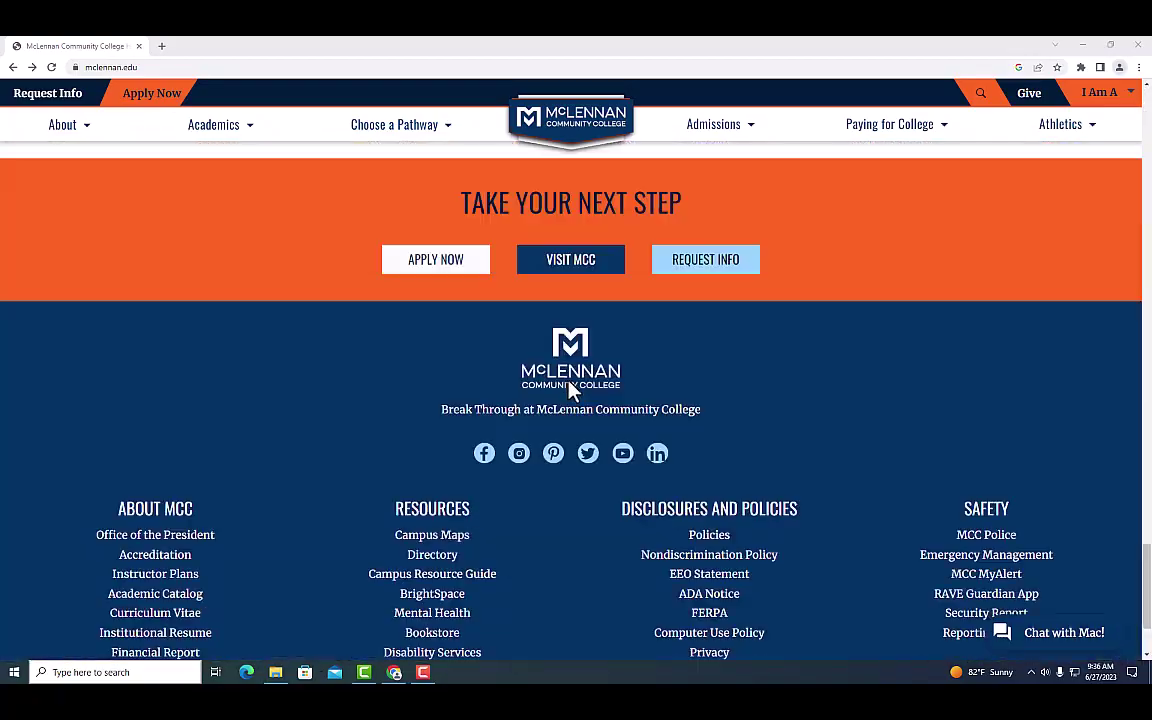
{"action": "scroll", "coordinate": [572, 394], "scroll_direction": "down", "scroll_amount": 2}
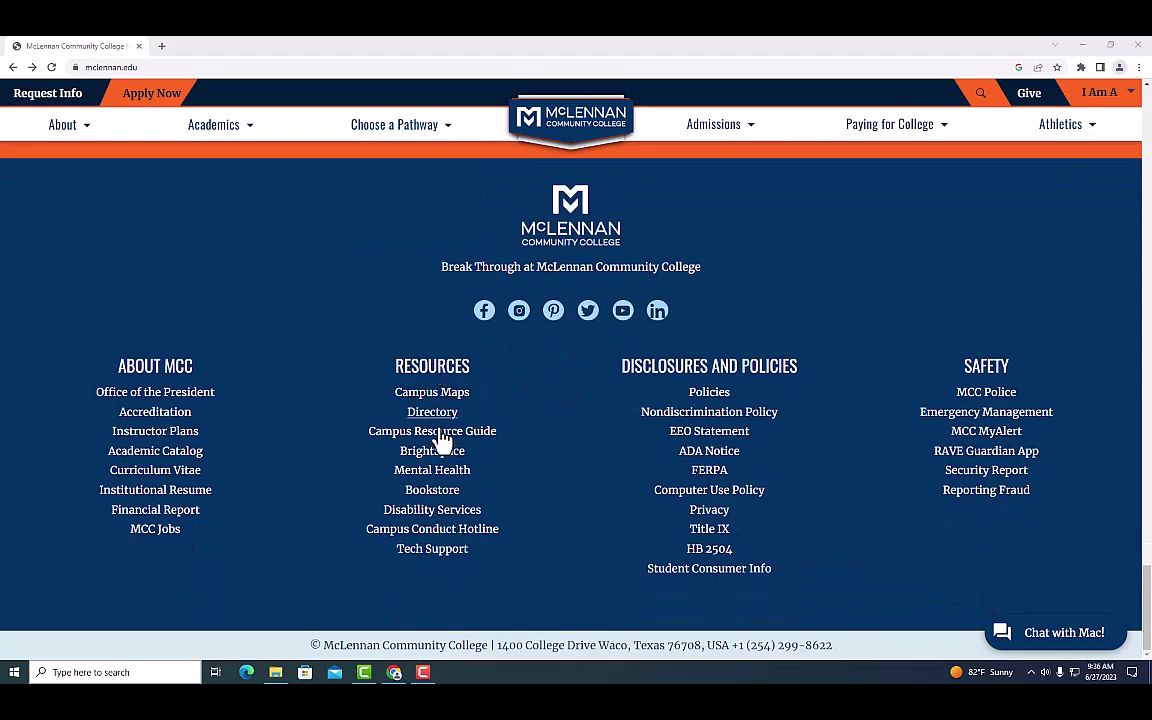
Go from Tech Support to IT Resources & Services and expand the VPN topics.
{"action": "left_click", "coordinate": [441, 553]}
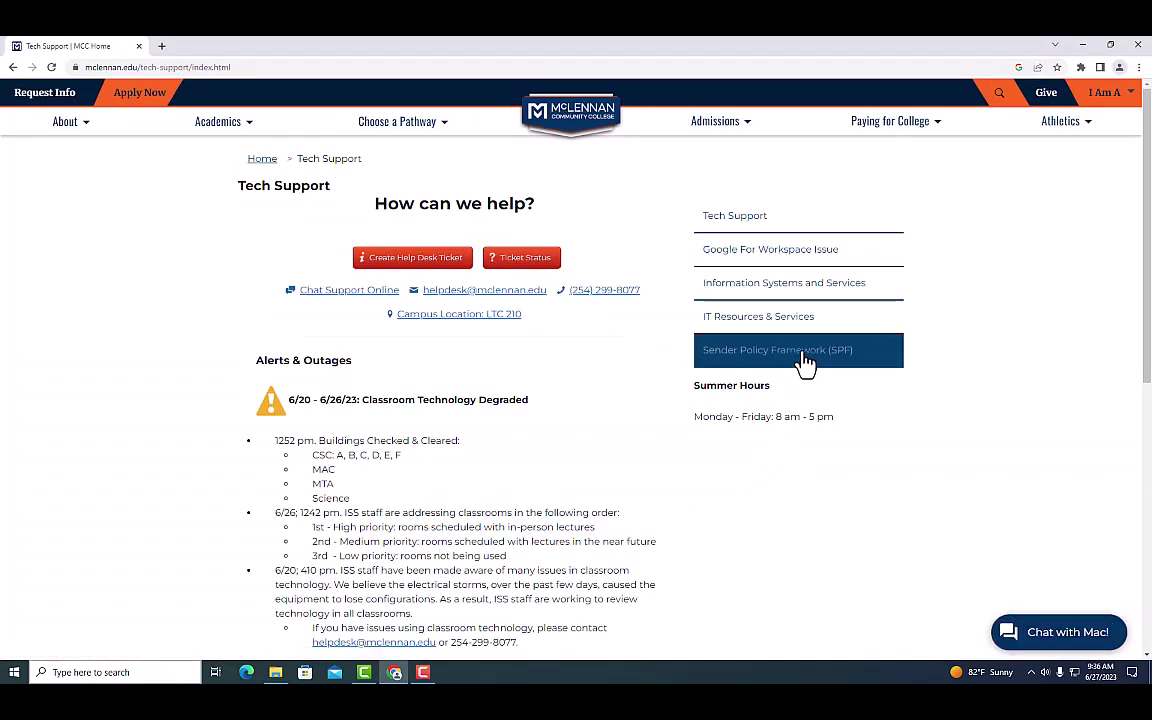
{"action": "left_click", "coordinate": [756, 338]}
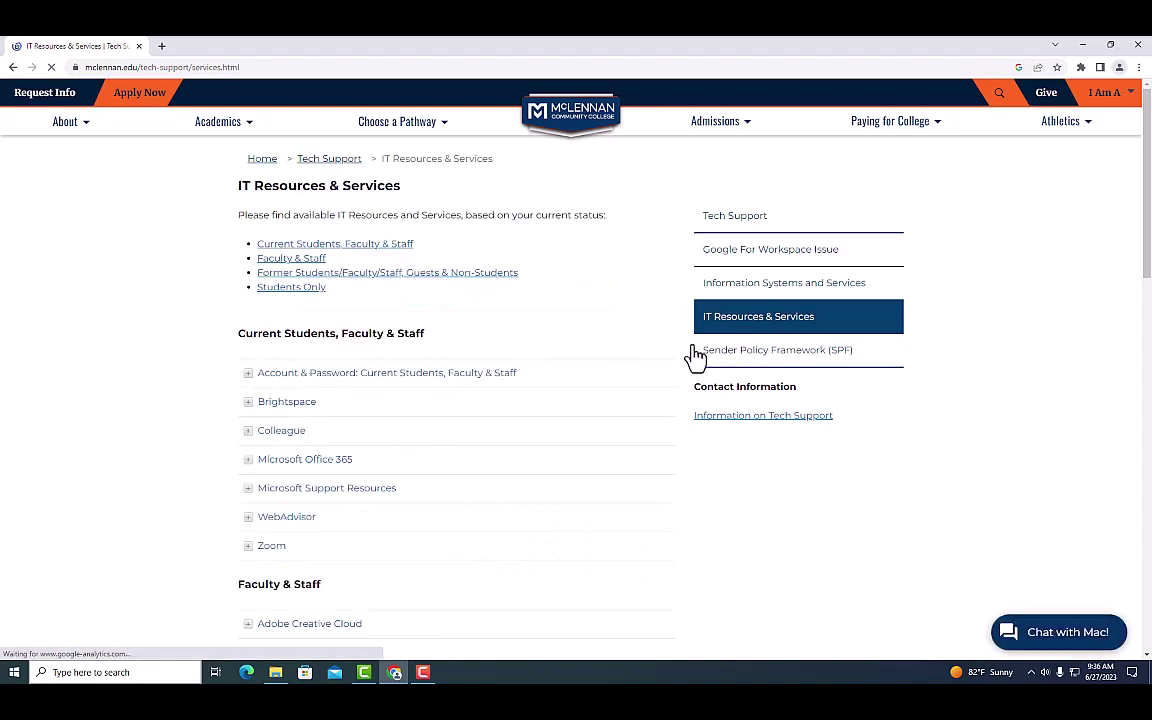
{"action": "scroll", "coordinate": [546, 425], "scroll_direction": "down", "scroll_amount": 3}
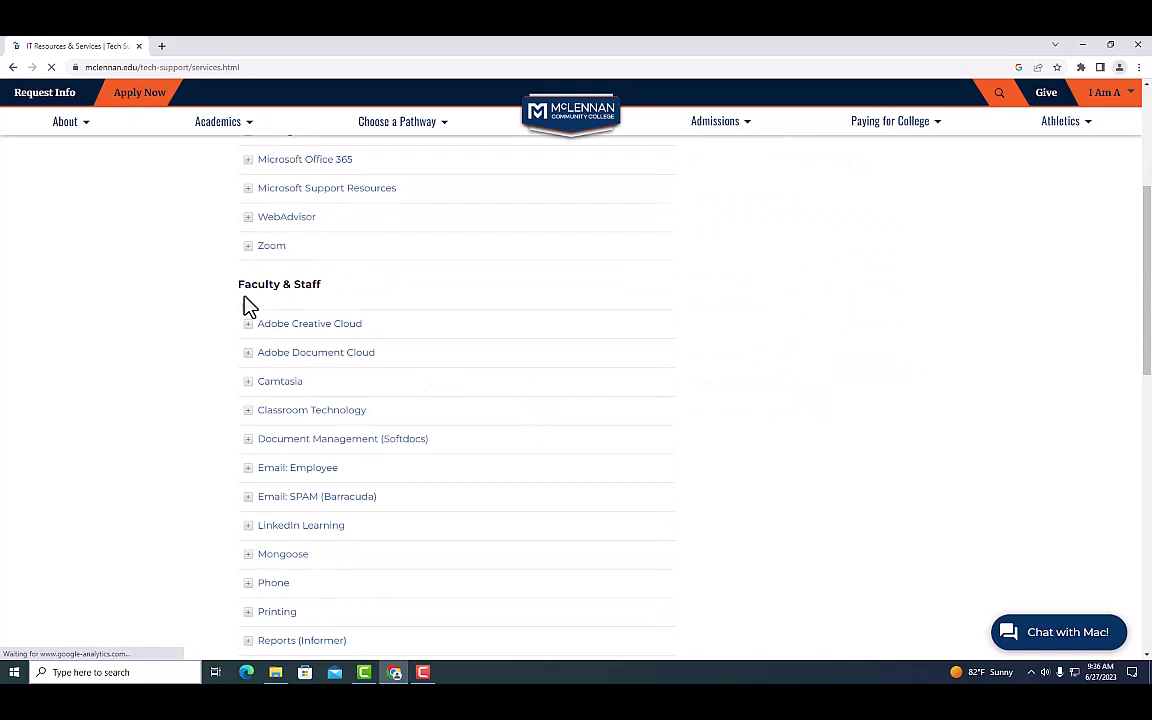
{"action": "scroll", "coordinate": [548, 352], "scroll_direction": "down", "scroll_amount": 4}
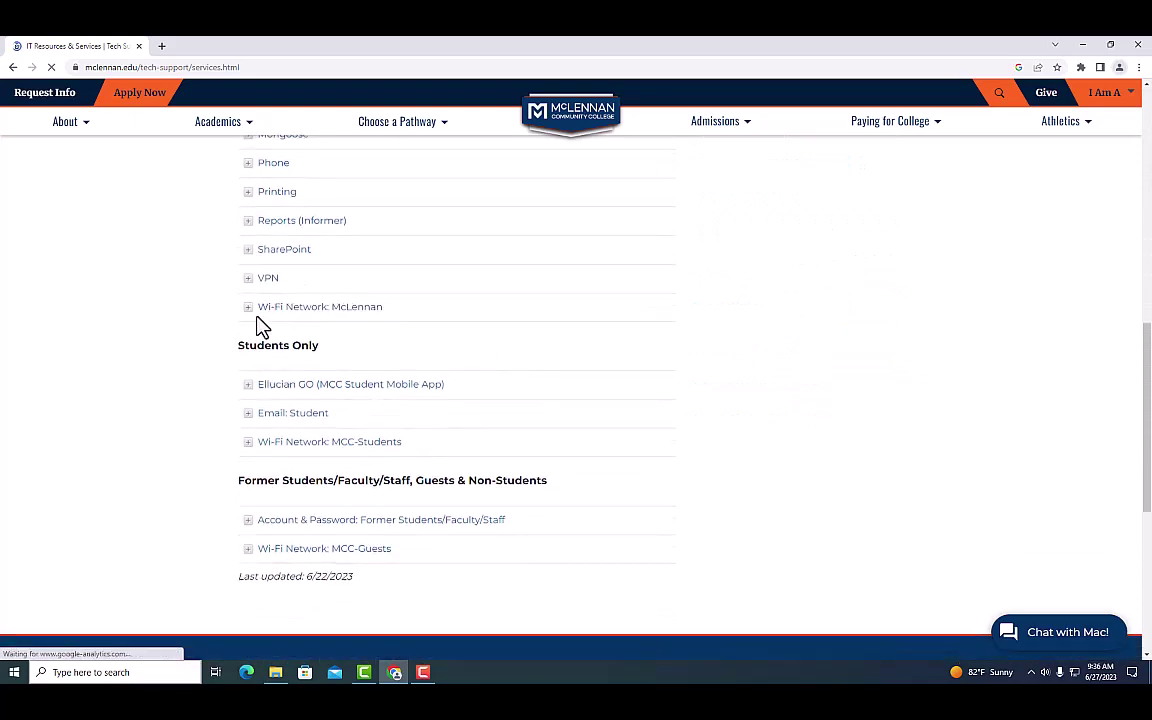
{"action": "left_click", "coordinate": [259, 286]}
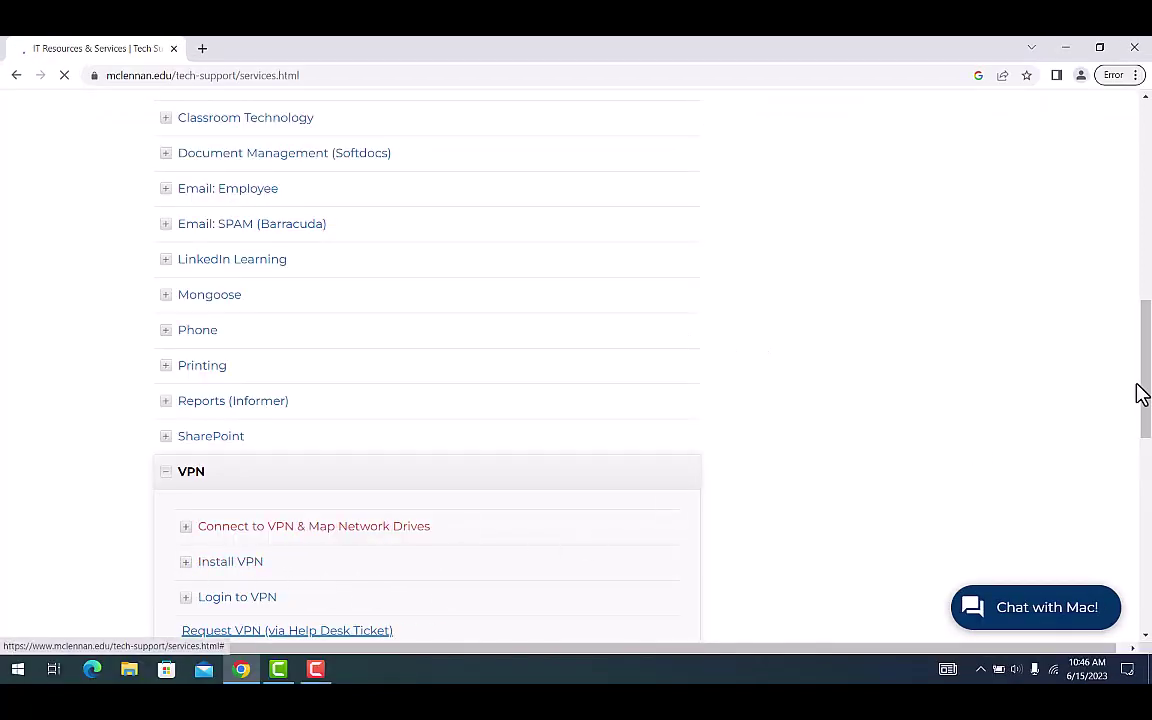
{"action": "scroll", "coordinate": [1148, 400], "scroll_direction": "down", "scroll_amount": 3}
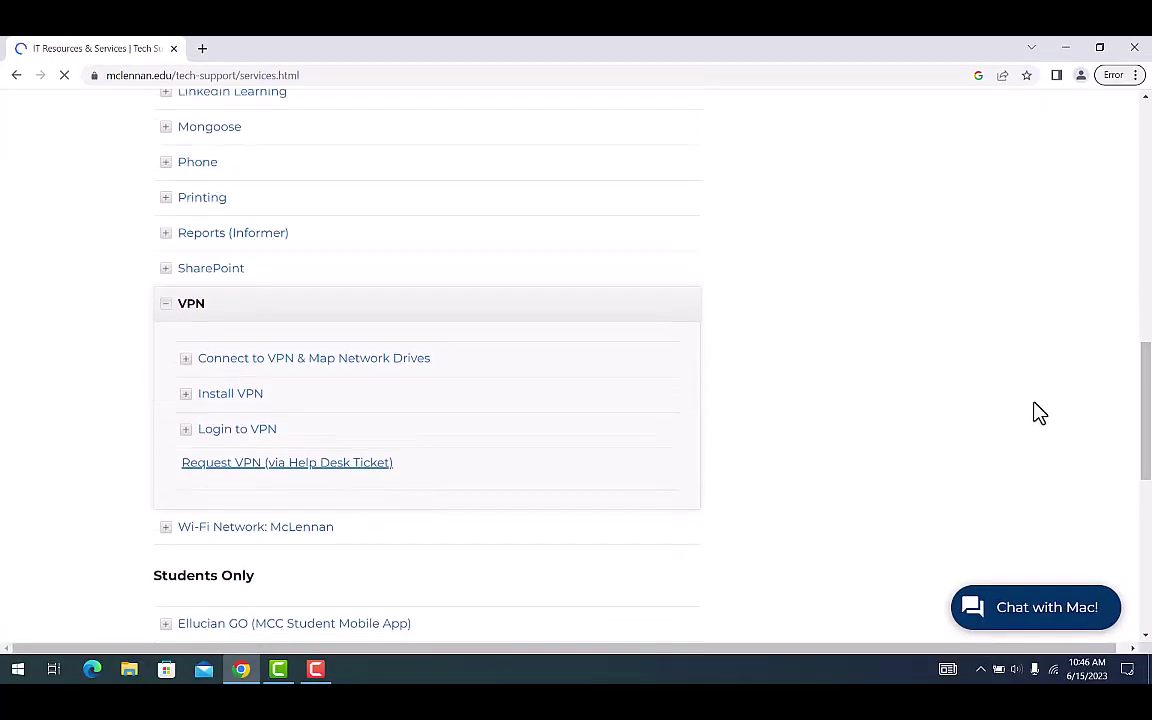
Open the Request VPN Help Desk Ticket form and look at its First name field.
{"action": "left_click", "coordinate": [322, 477], "text": "ctrl"}
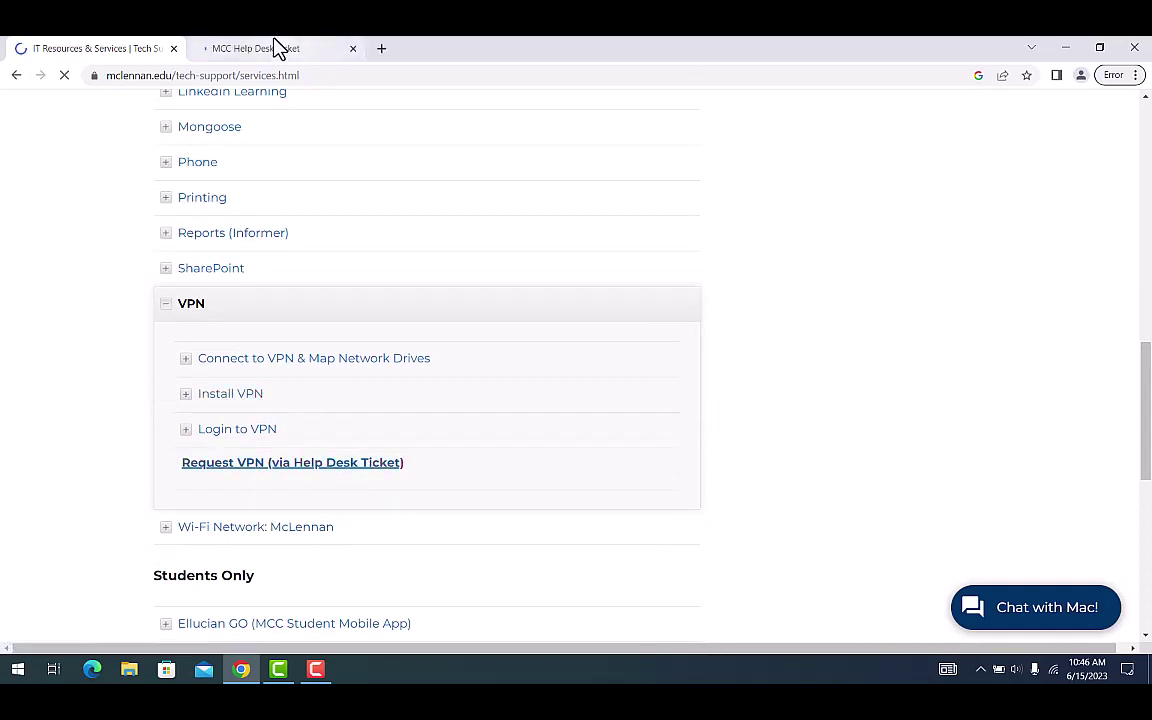
{"action": "left_click", "coordinate": [286, 56]}
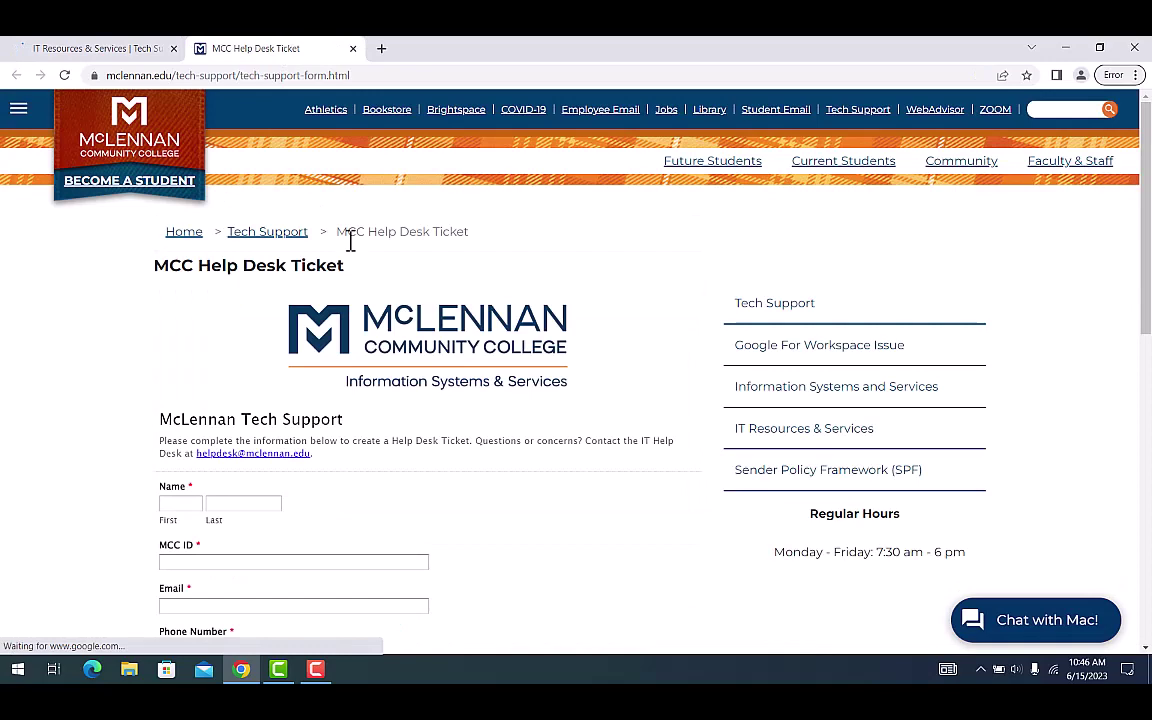
{"action": "left_click", "coordinate": [179, 503]}
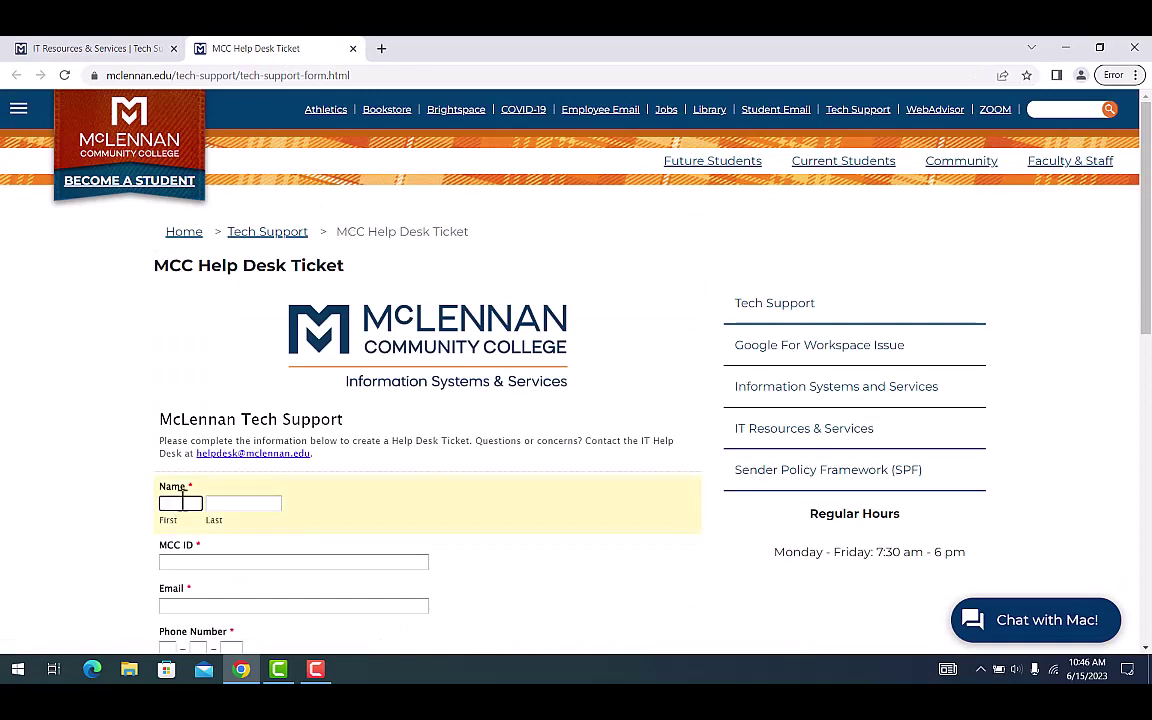
Return to IT Resources & Services and expand the nine Install VPN steps.
{"action": "key", "text": "ctrl+shift+Tab"}
{"action": "left_click", "coordinate": [248, 399]}
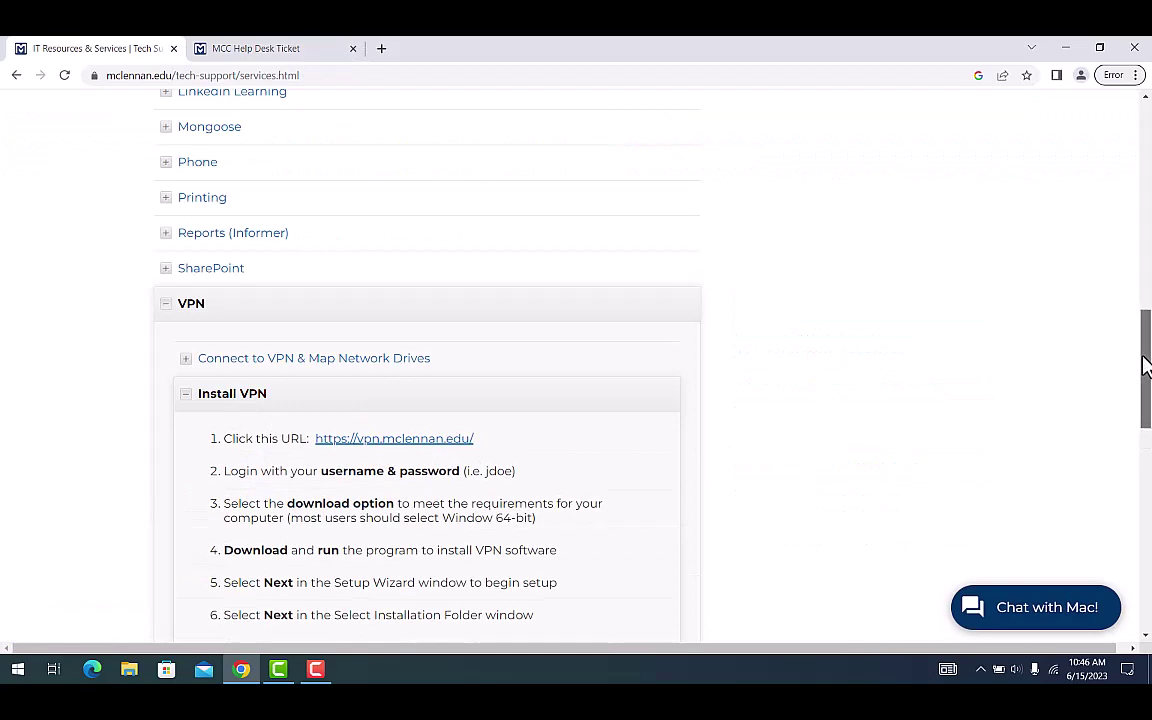
{"action": "left_click_drag", "start_coordinate": [1146, 365], "coordinate": [1147, 403]}
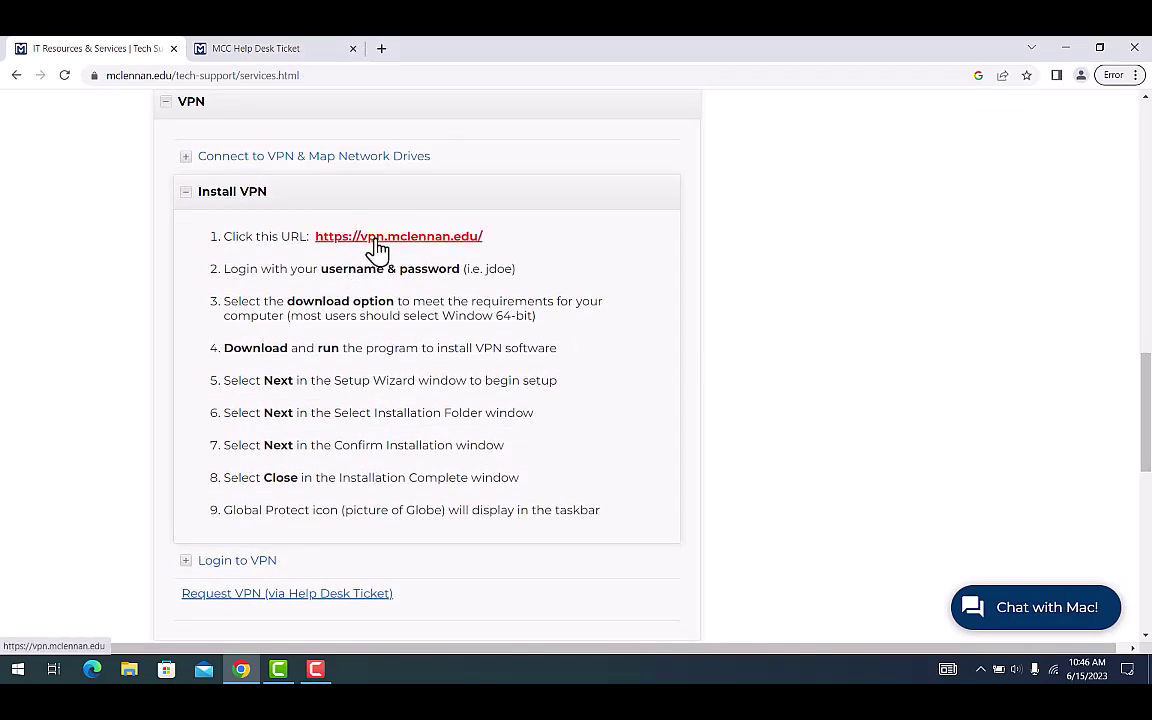
Open the vpn.mclennan.edu portal and sign in with the college username and password.
{"action": "left_click", "coordinate": [378, 248]}
{"action": "left_click", "coordinate": [412, 56]}
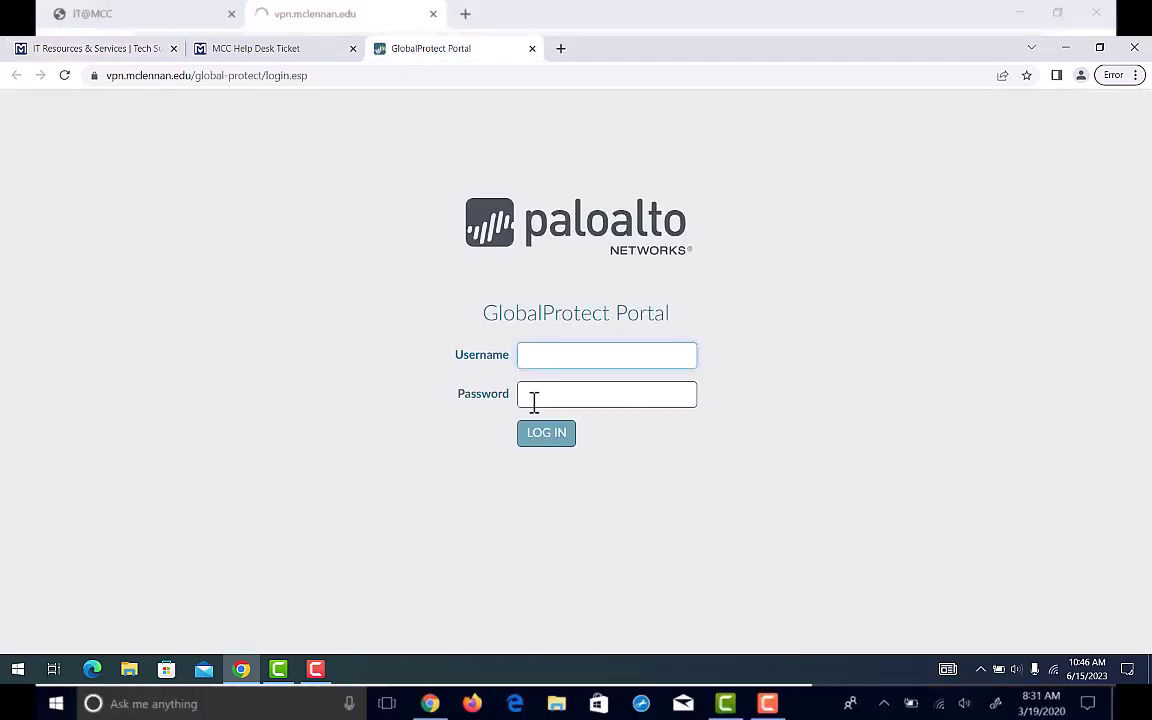
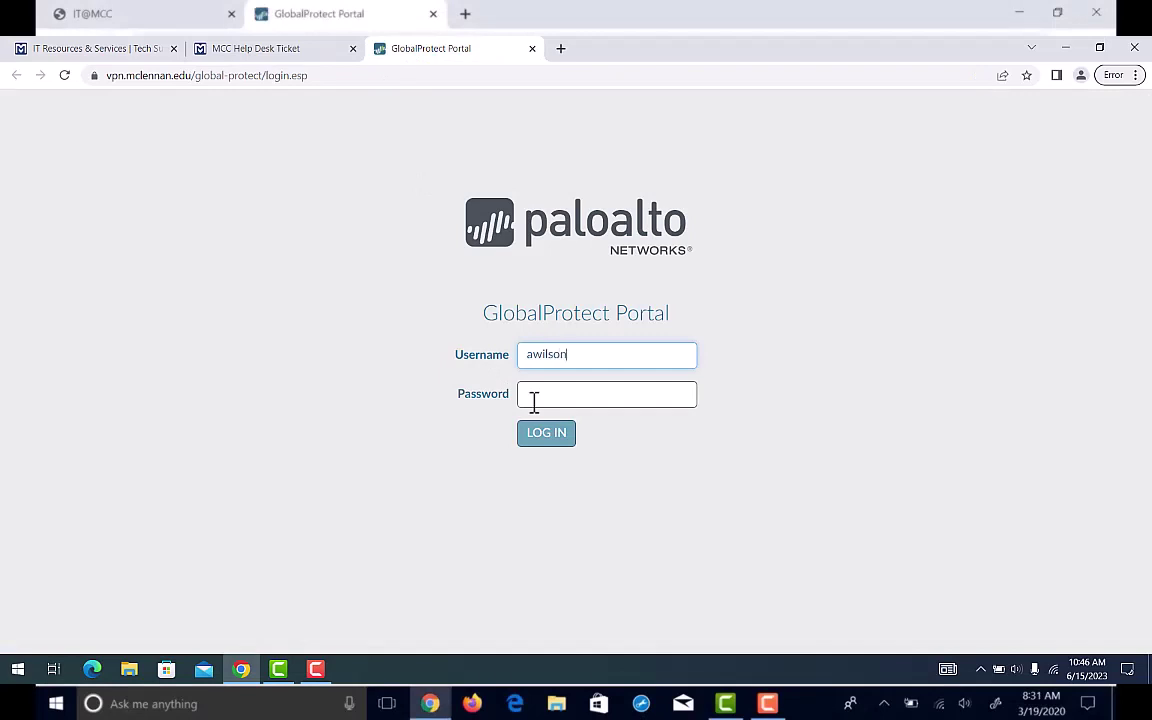
{"action": "left_click", "coordinate": [534, 401]}
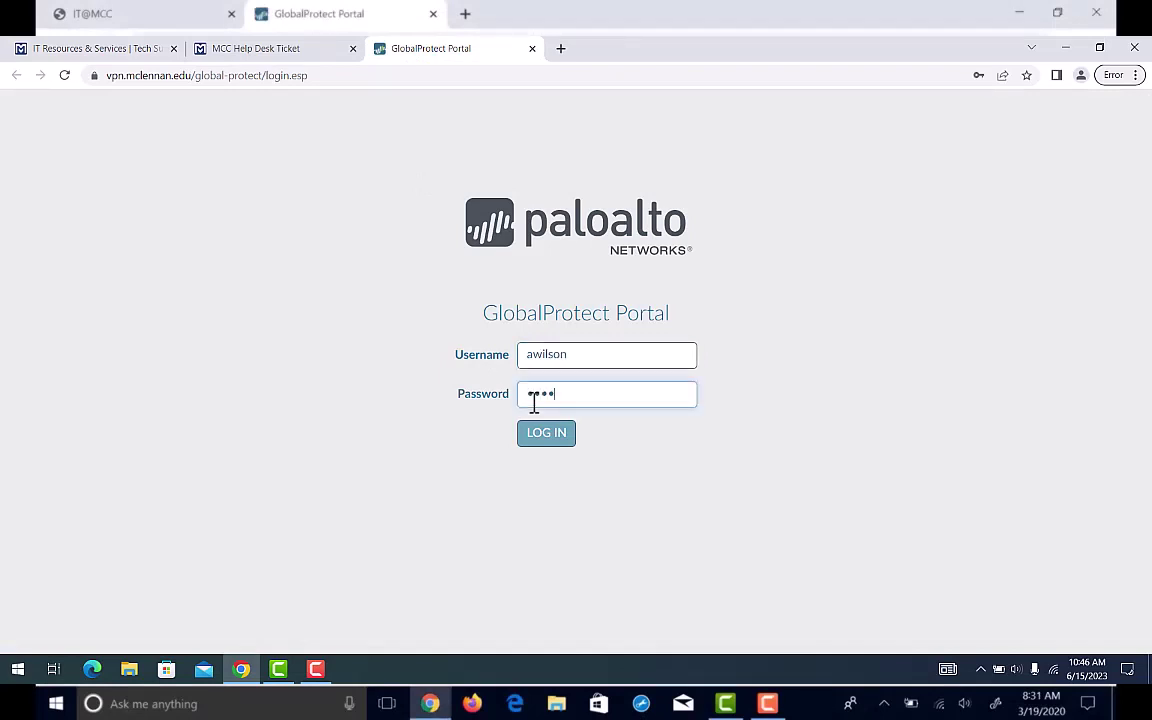
{"action": "type", "text": "••"}
{"action": "key", "text": "BackSpace"}
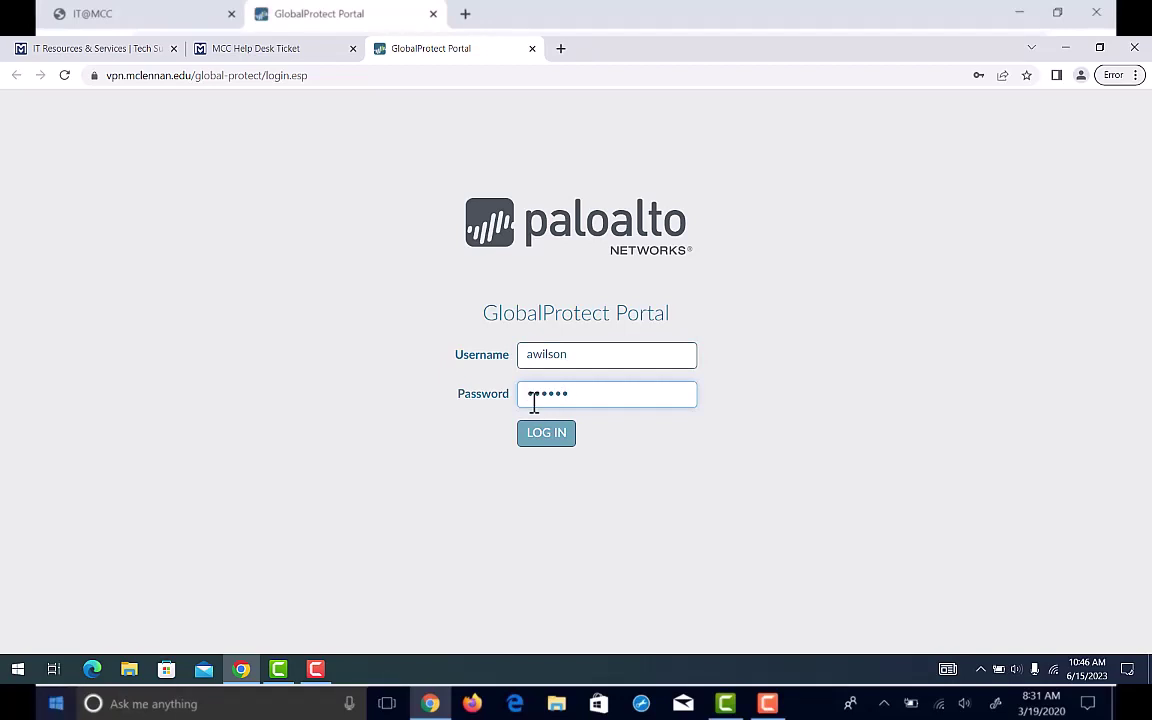
{"action": "key", "text": "Return"}
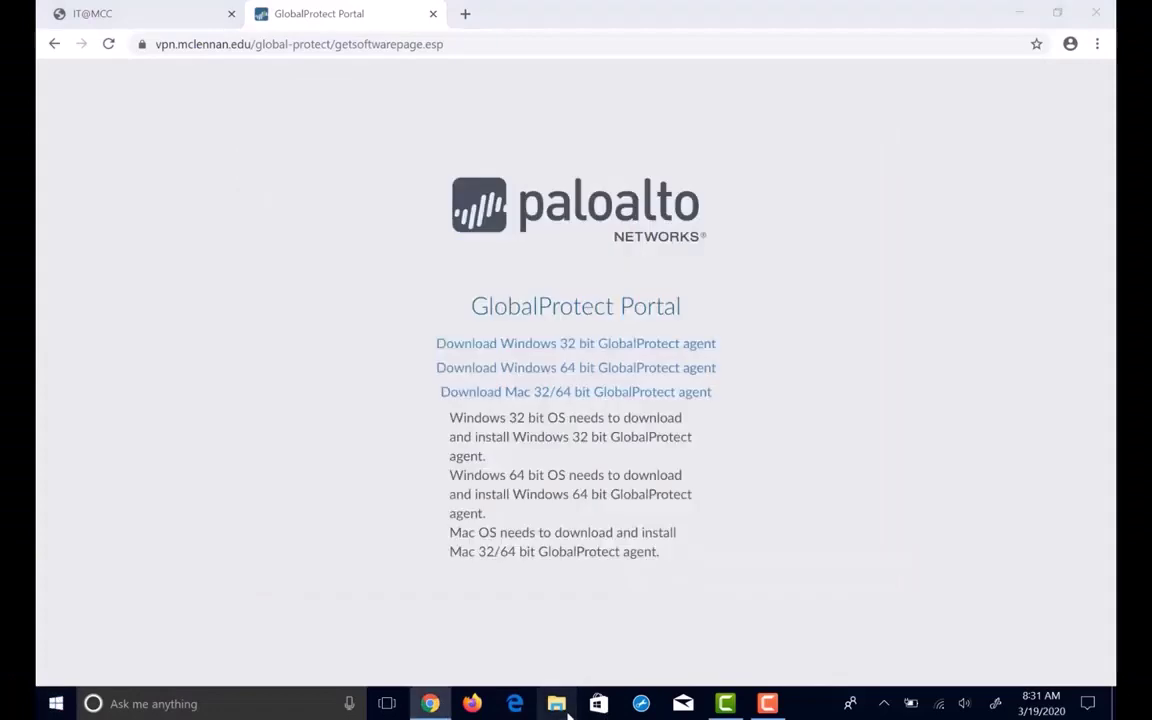
Open This PC's system properties from File Explorer to check the Windows system type.
{"action": "left_click", "coordinate": [557, 704]}
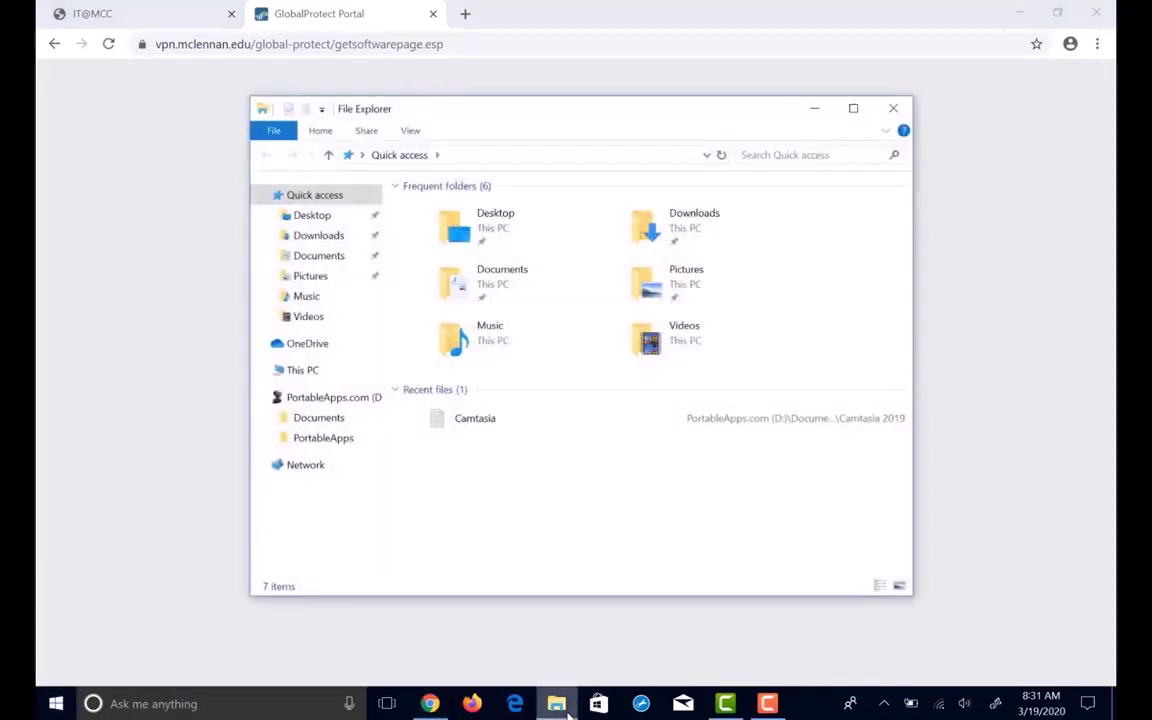
{"action": "right_click", "coordinate": [317, 377]}
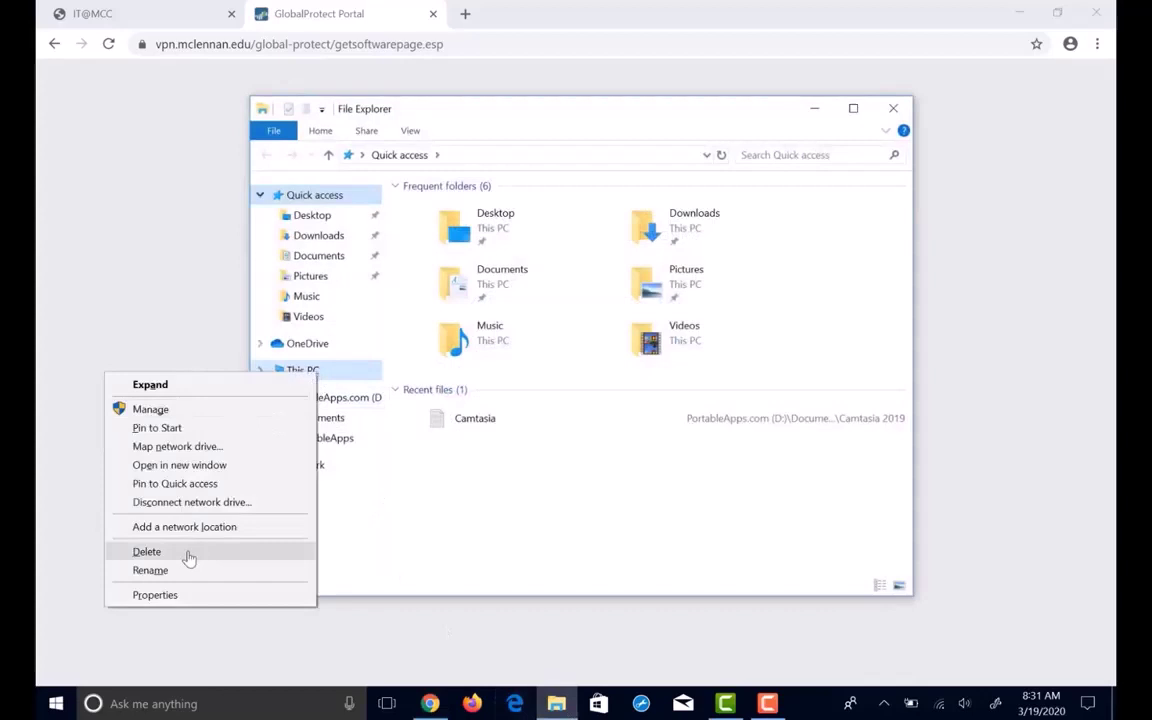
{"action": "left_click", "coordinate": [155, 595]}
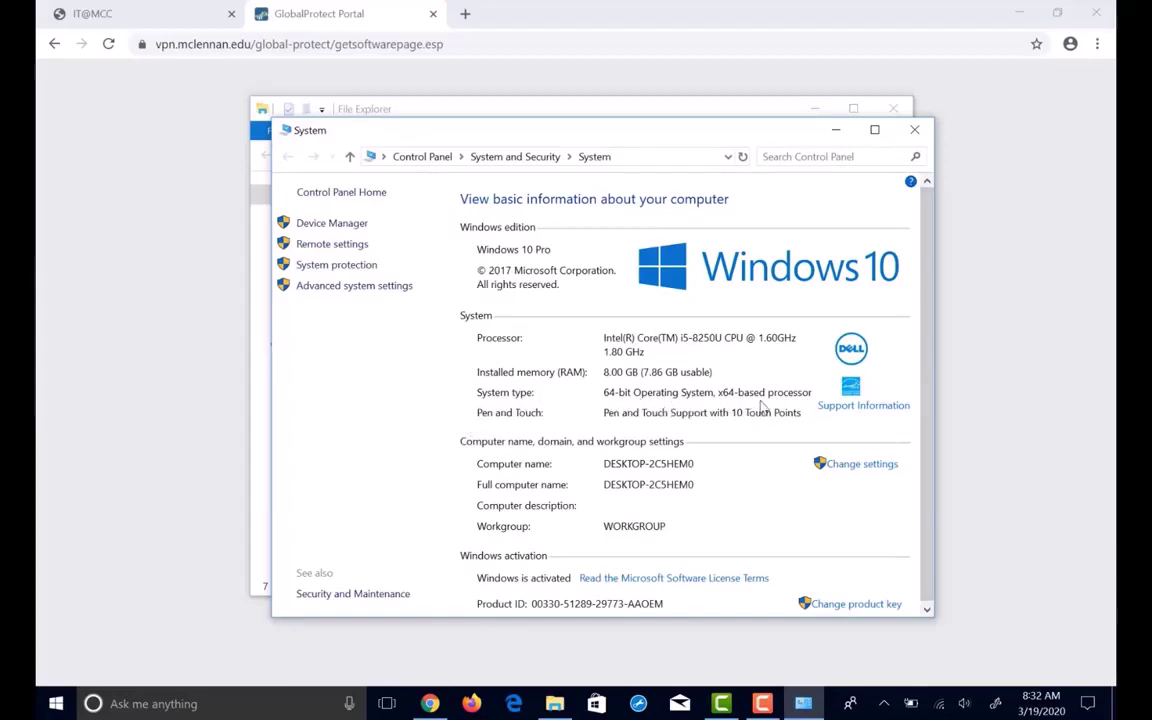
Close the System window, then reopen File Explorer at the Downloads folder.
{"action": "left_click", "coordinate": [915, 131]}
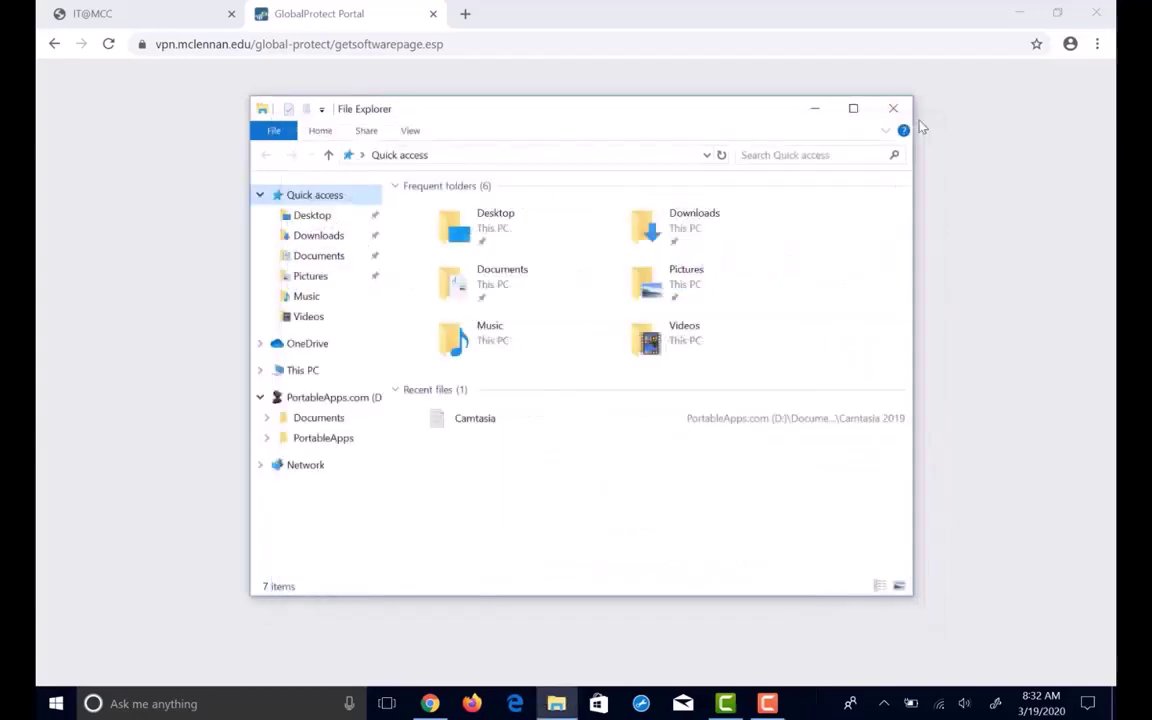
{"action": "left_click", "coordinate": [903, 114]}
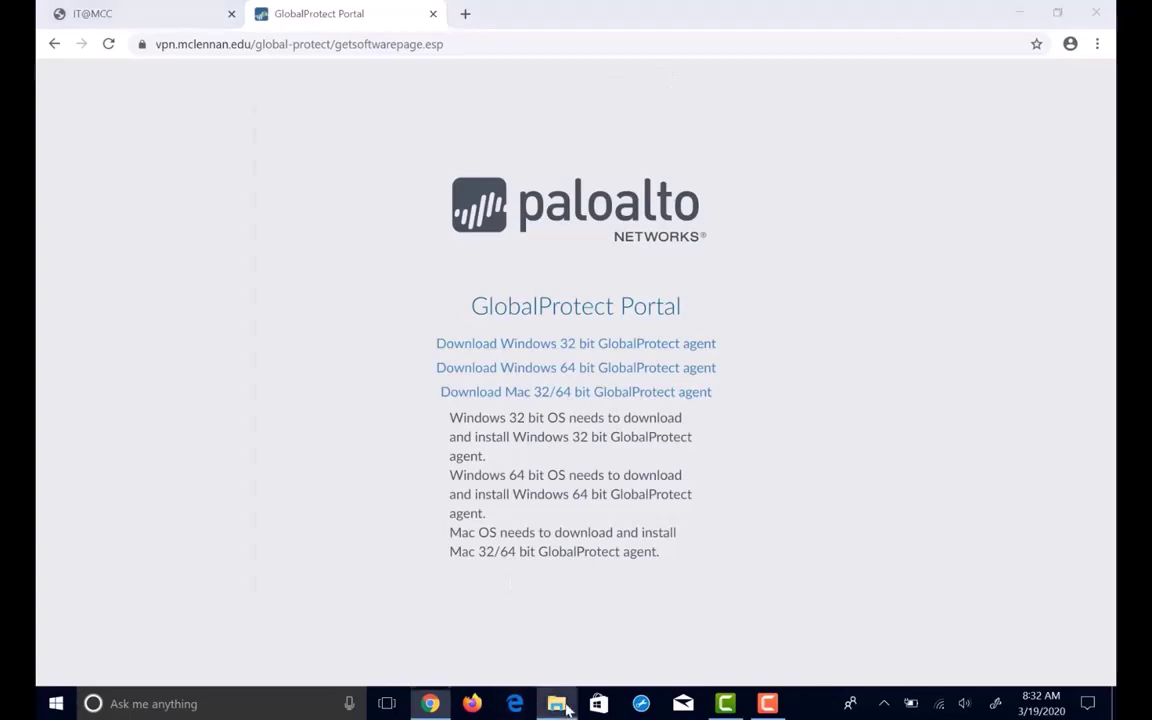
{"action": "key", "text": "super+e"}
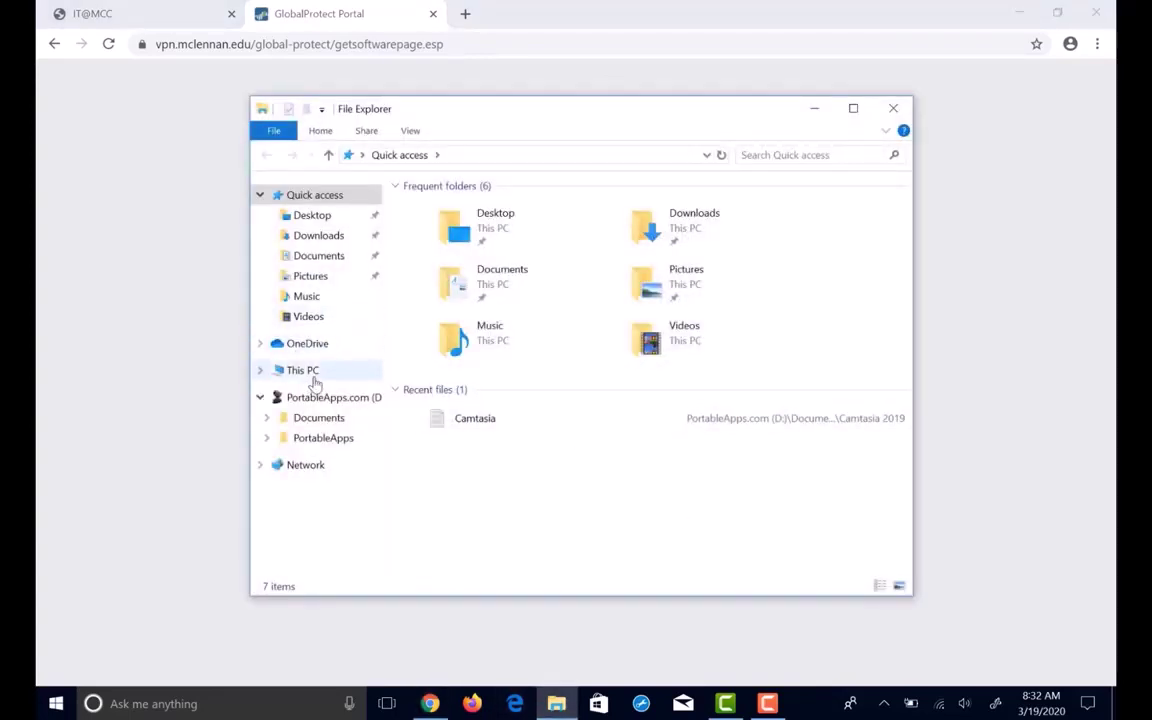
{"action": "left_click", "coordinate": [313, 373]}
{"action": "left_click", "coordinate": [345, 242]}
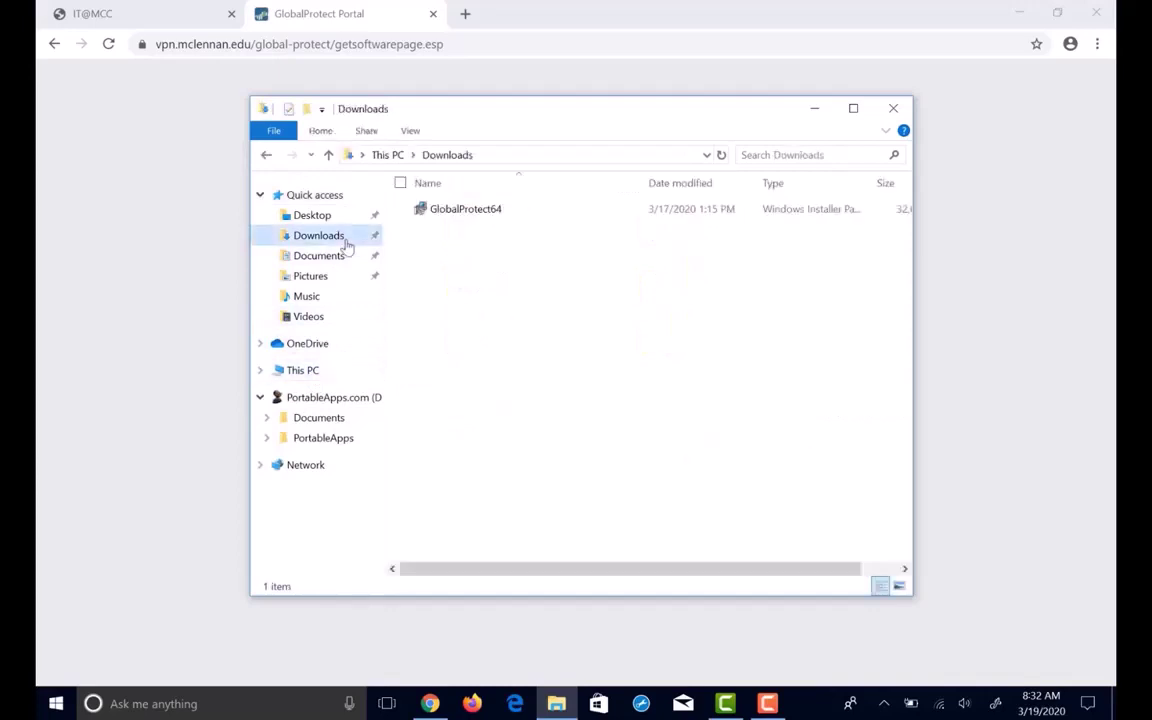
Run the GlobalProtect64 installer using the default Palo Alto Networks install folder.
{"action": "double_click", "coordinate": [490, 219]}
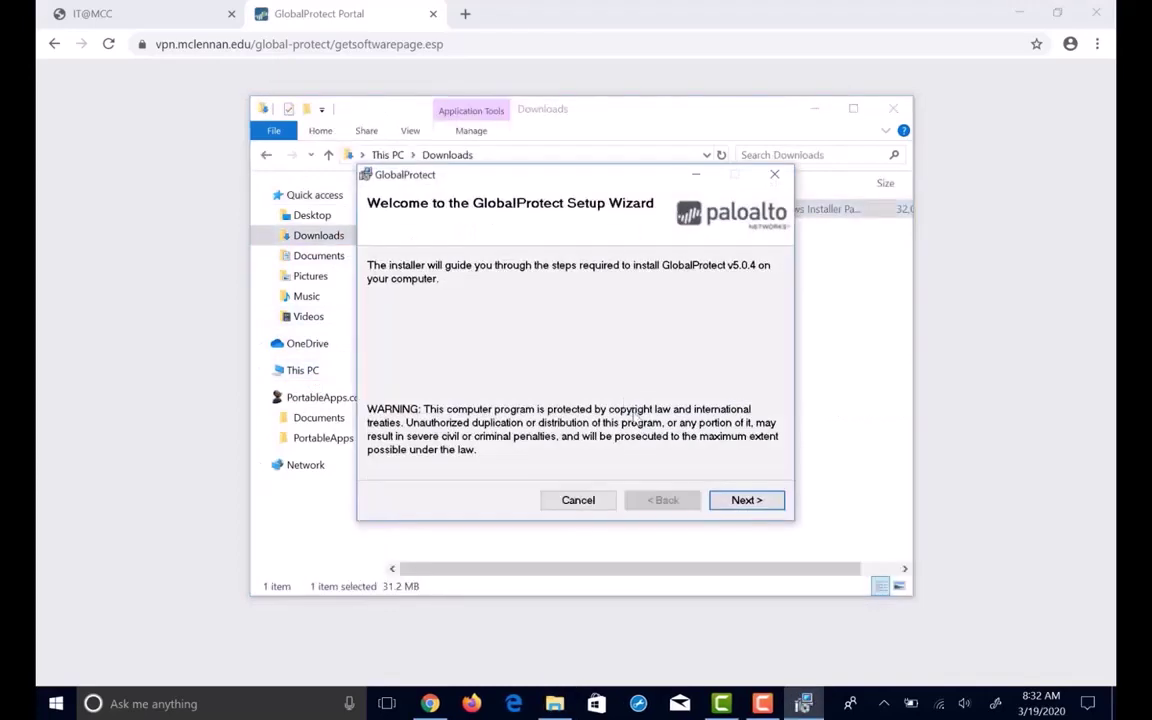
{"action": "left_click", "coordinate": [754, 500]}
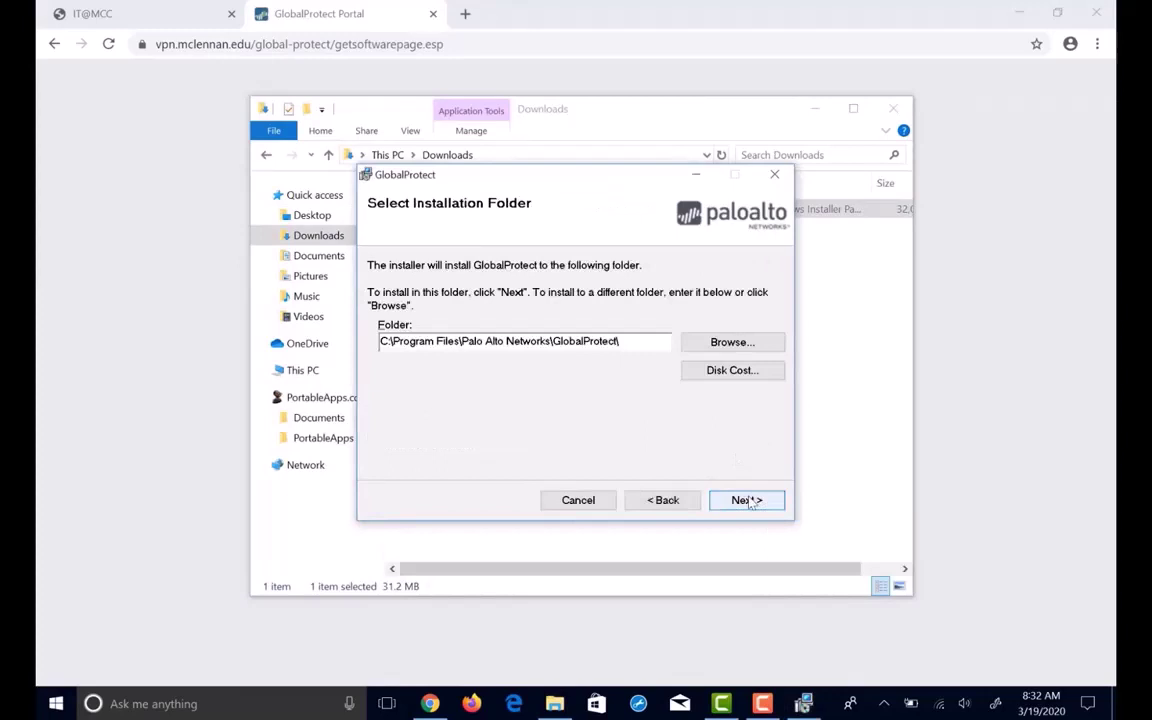
{"action": "left_click", "coordinate": [750, 502]}
{"action": "left_click", "coordinate": [750, 502]}
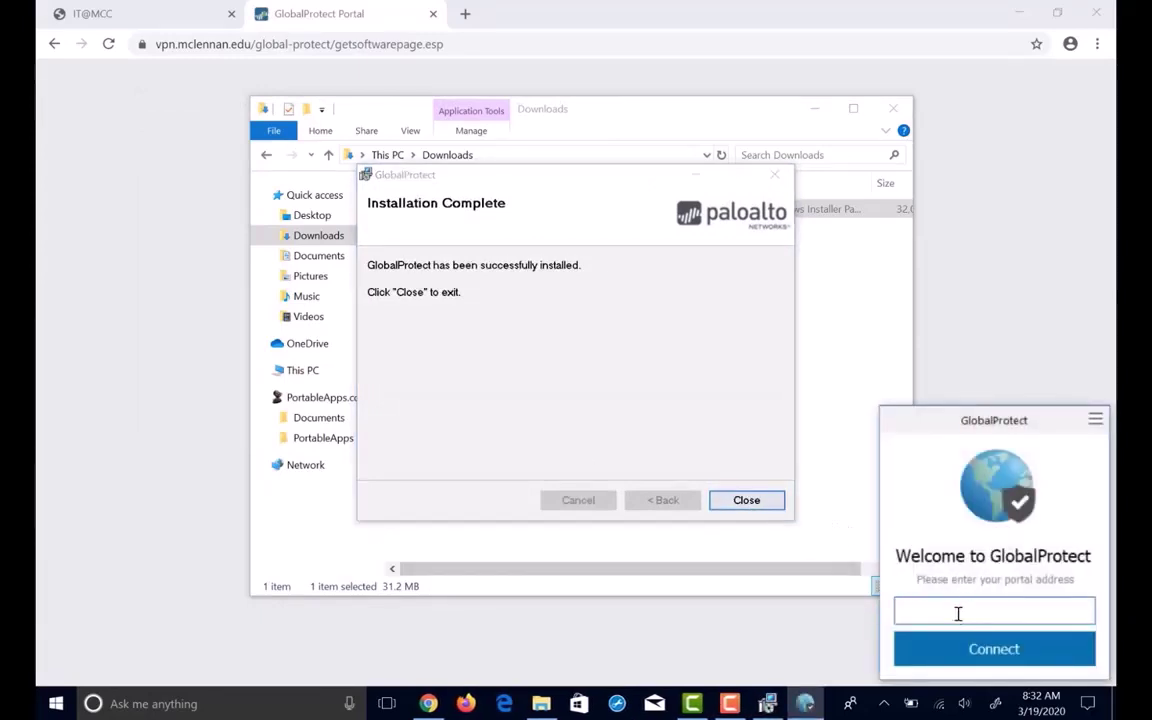
Close the finished installer, enter portal vpn.mclennan.edu in GlobalProtect, and connect.
{"action": "left_click", "coordinate": [746, 500]}
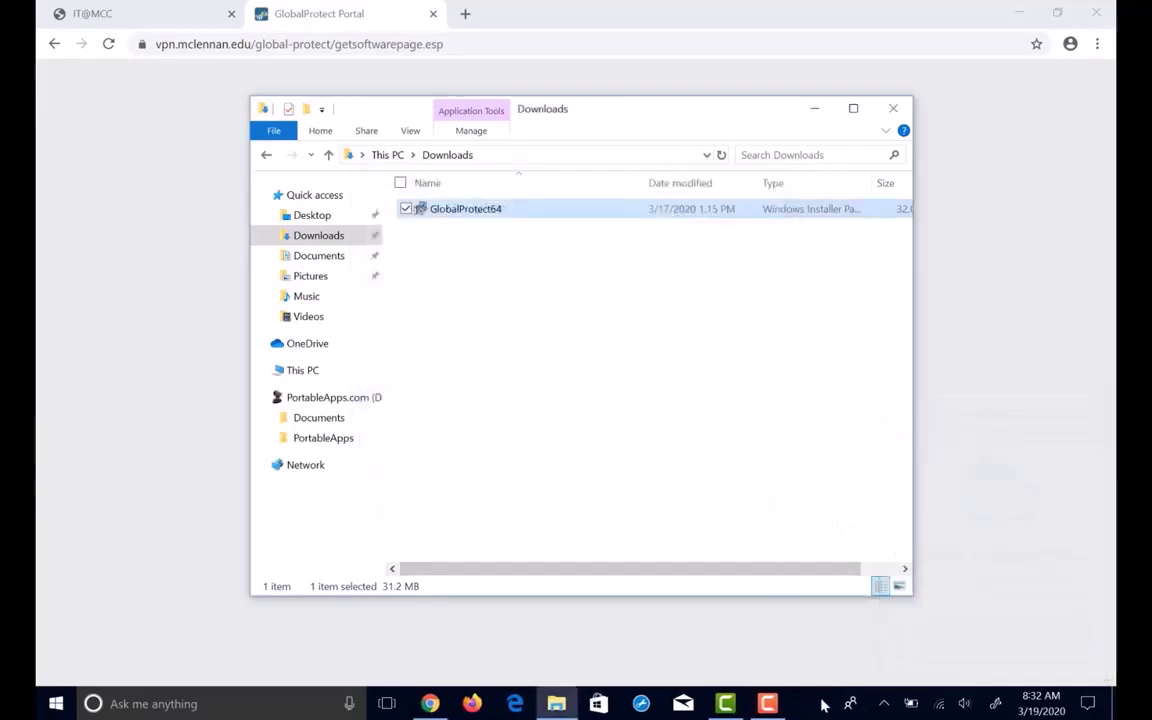
{"action": "left_click", "coordinate": [883, 703]}
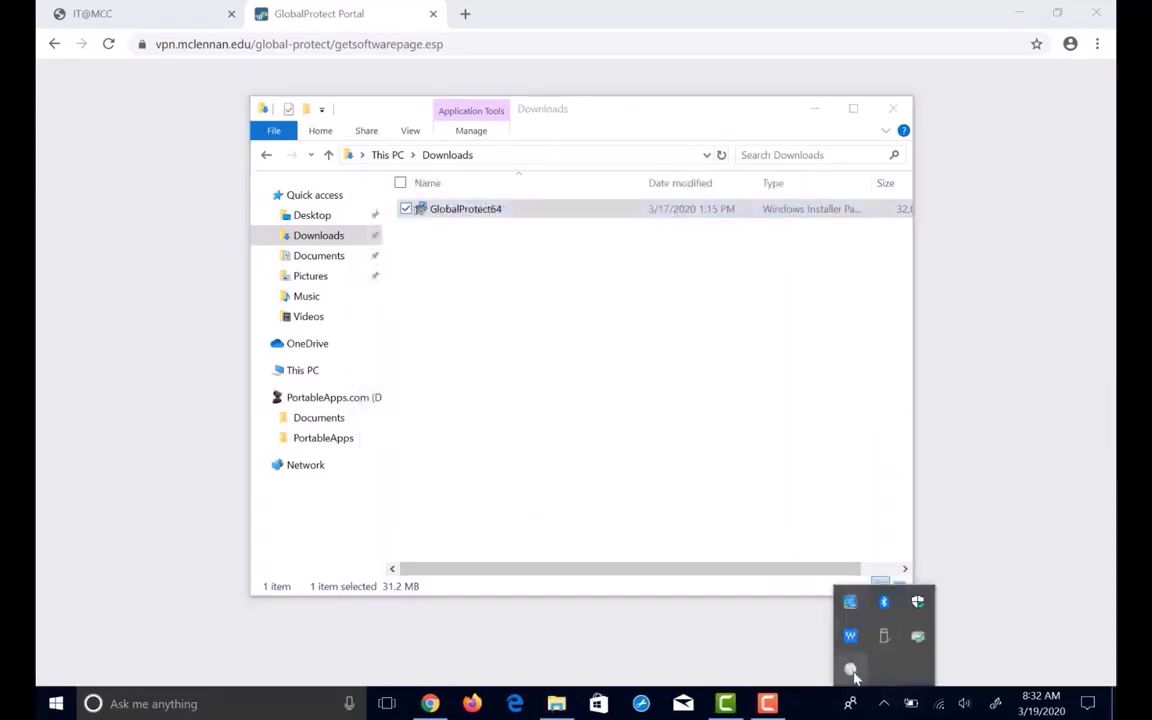
{"action": "left_click", "coordinate": [851, 672]}
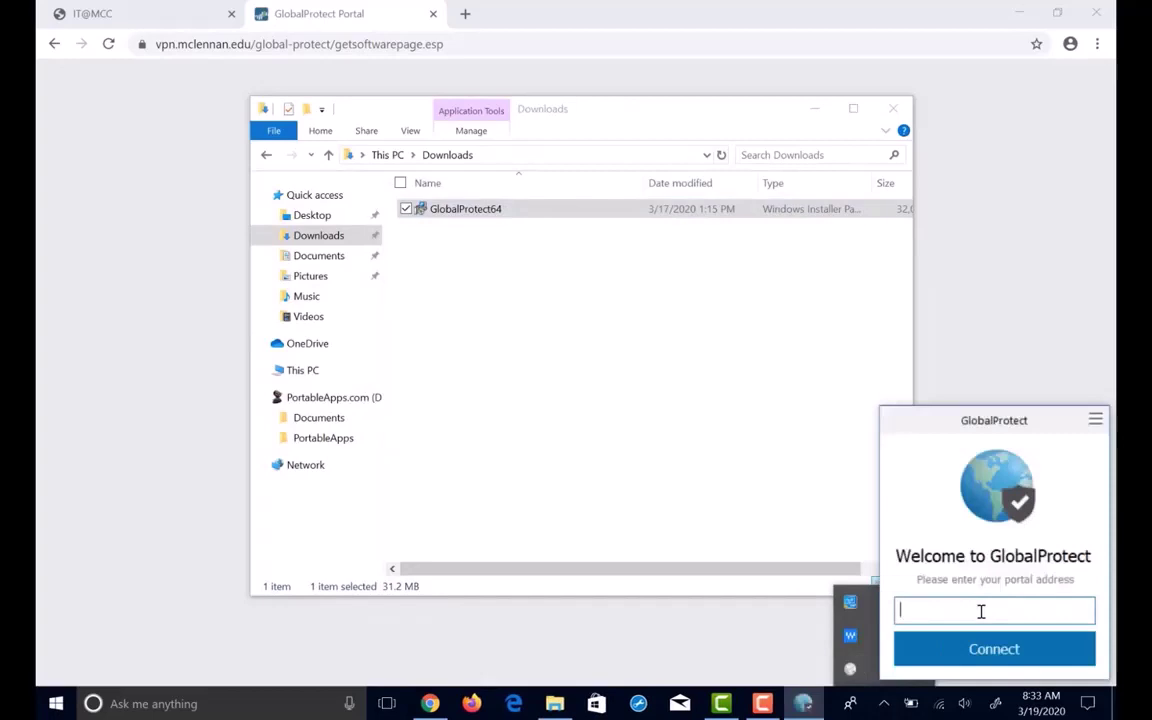
{"action": "type", "text": "vpn.mclennan"}
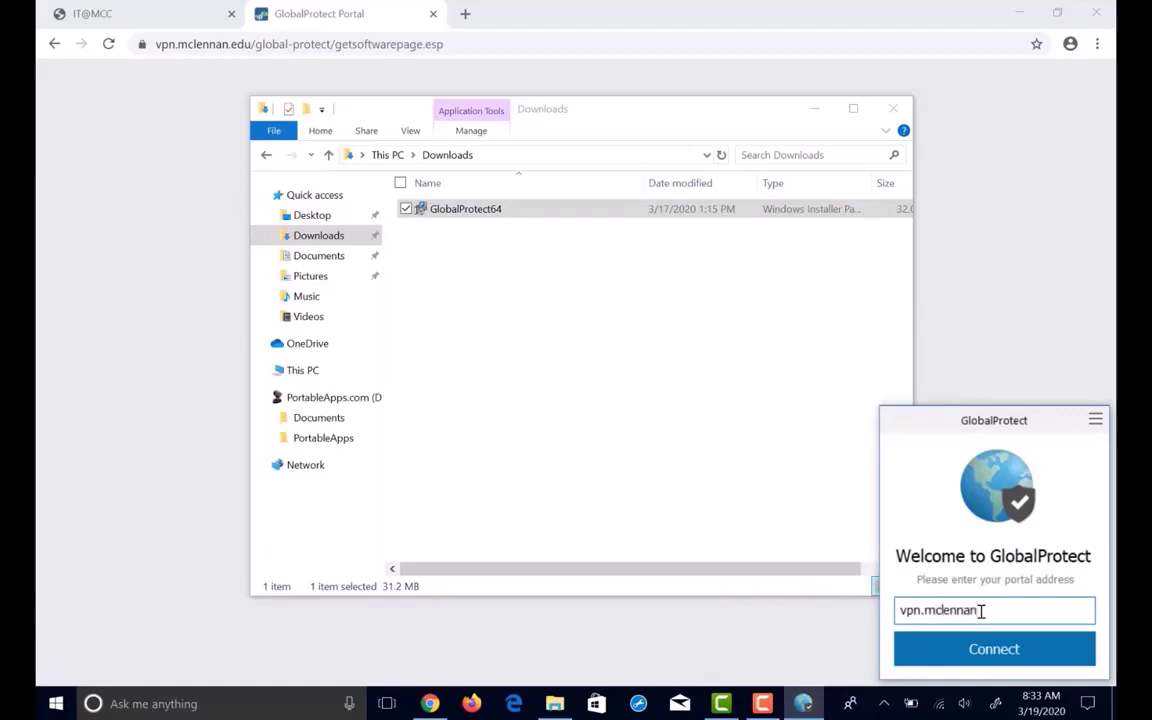
{"action": "type", "text": ".edu"}
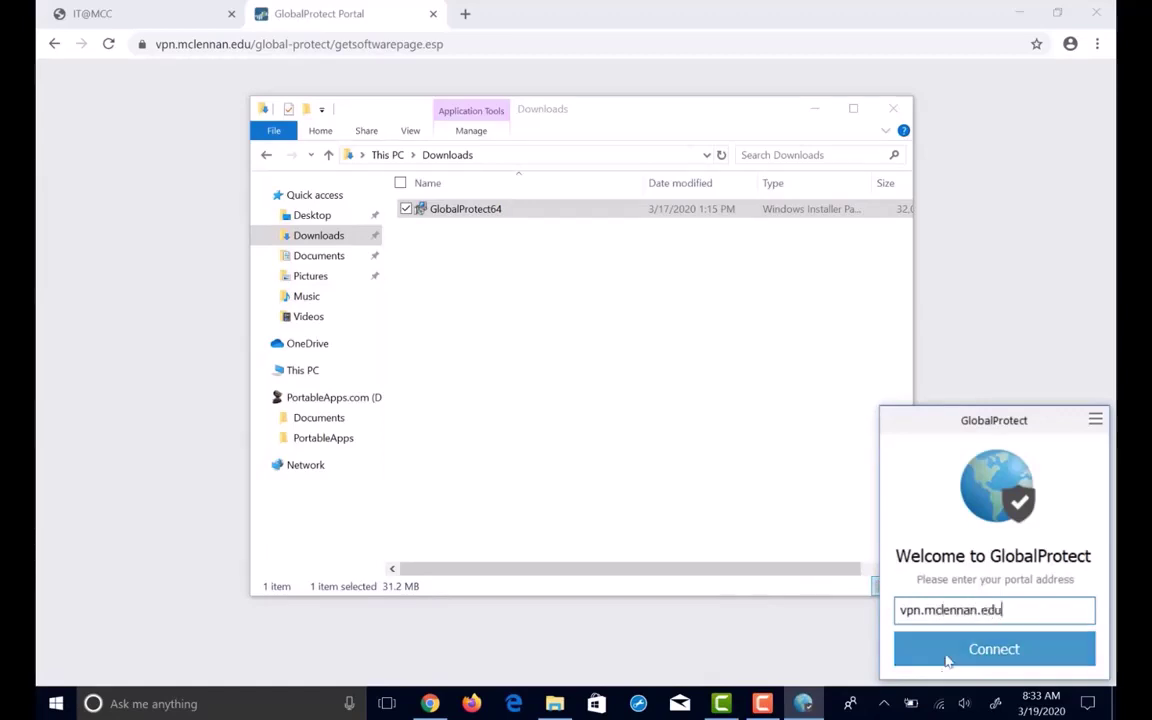
{"action": "left_click", "coordinate": [951, 650]}
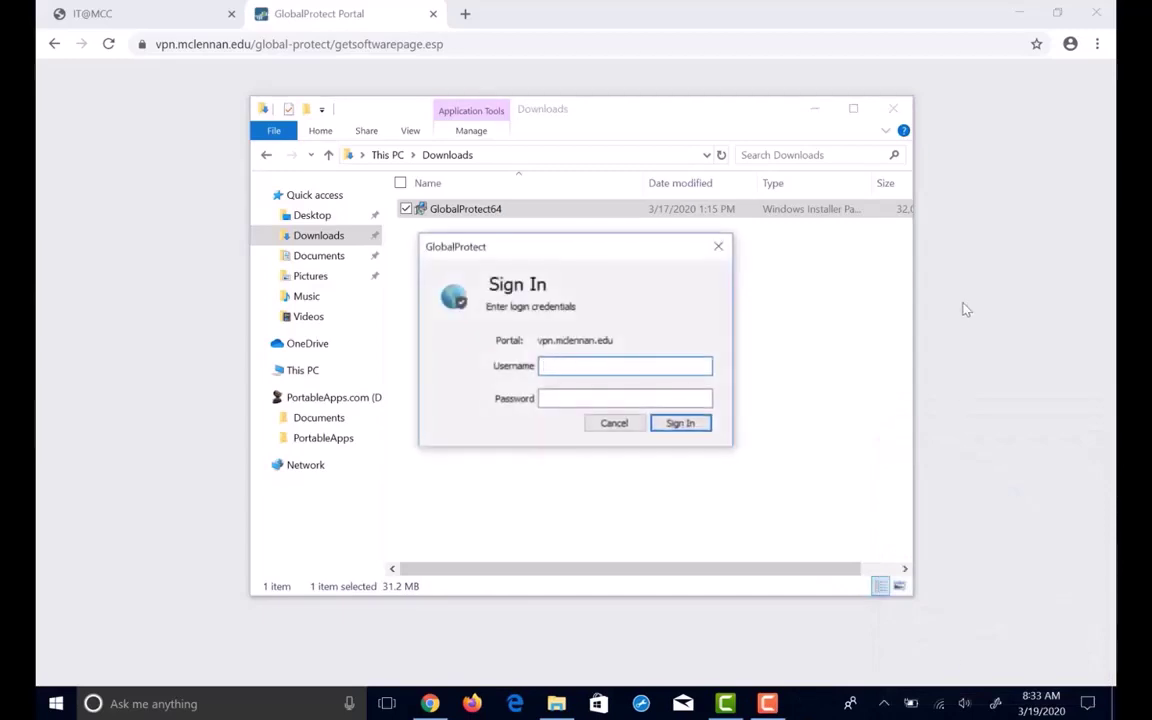
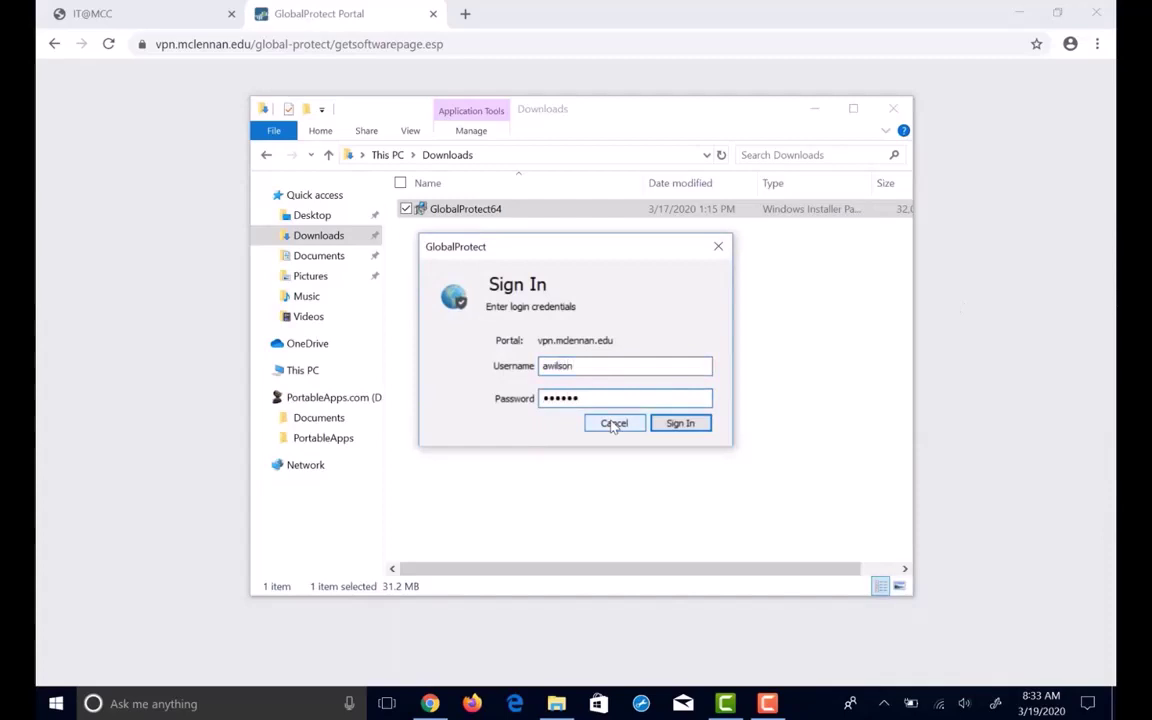
Sign in to the vpn.mclennan.edu portal and confirm GlobalProtect reports Connected.
{"action": "left_click", "coordinate": [682, 425]}
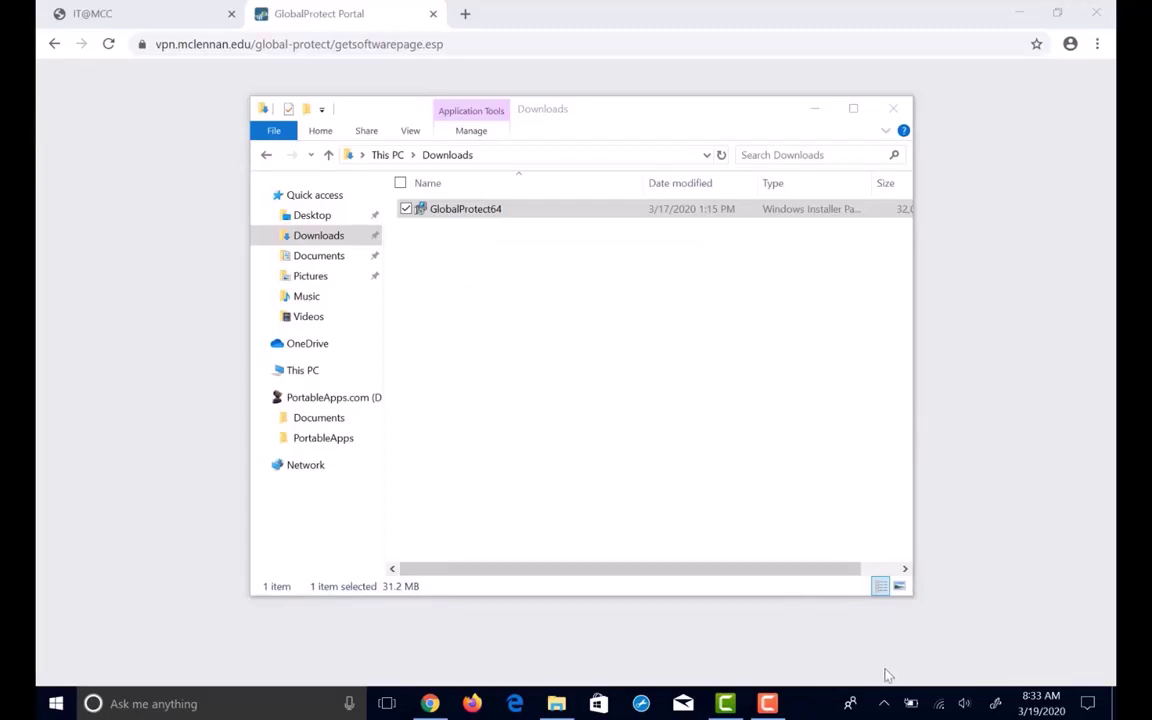
{"action": "left_click", "coordinate": [887, 703]}
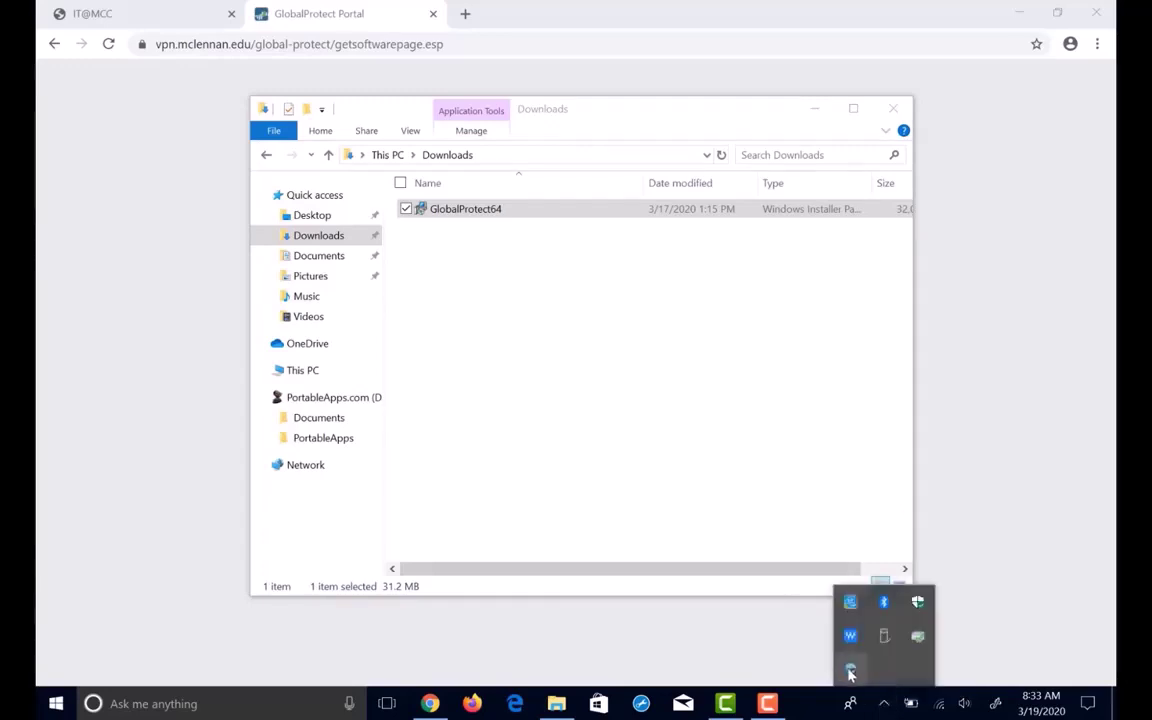
{"action": "left_click", "coordinate": [850, 669]}
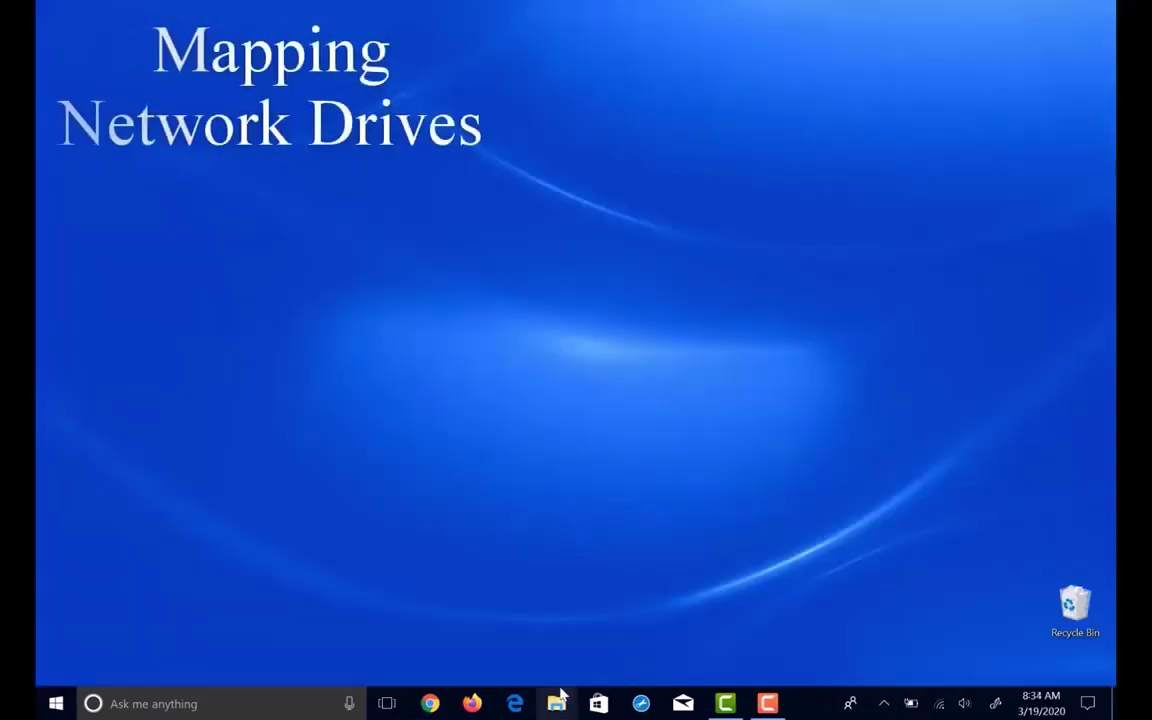
Map a network drive from This PC, choose letter L:, and begin the \\ folder path.
{"action": "key", "text": "super+e"}
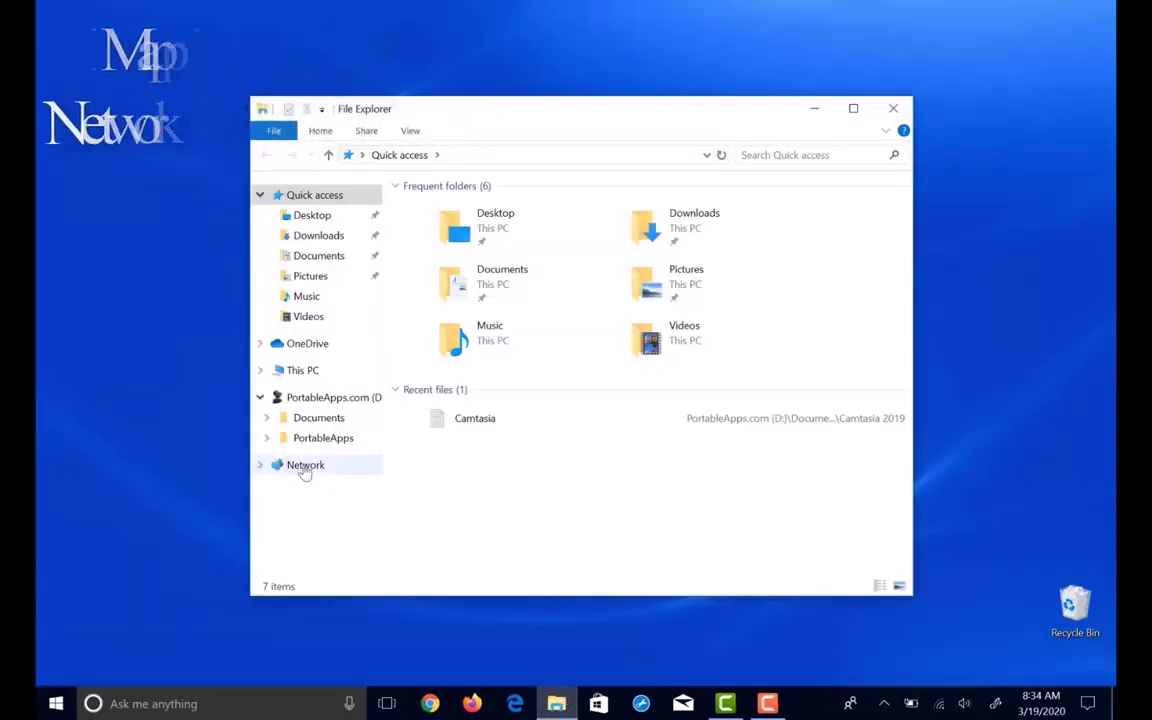
{"action": "right_click", "coordinate": [332, 372]}
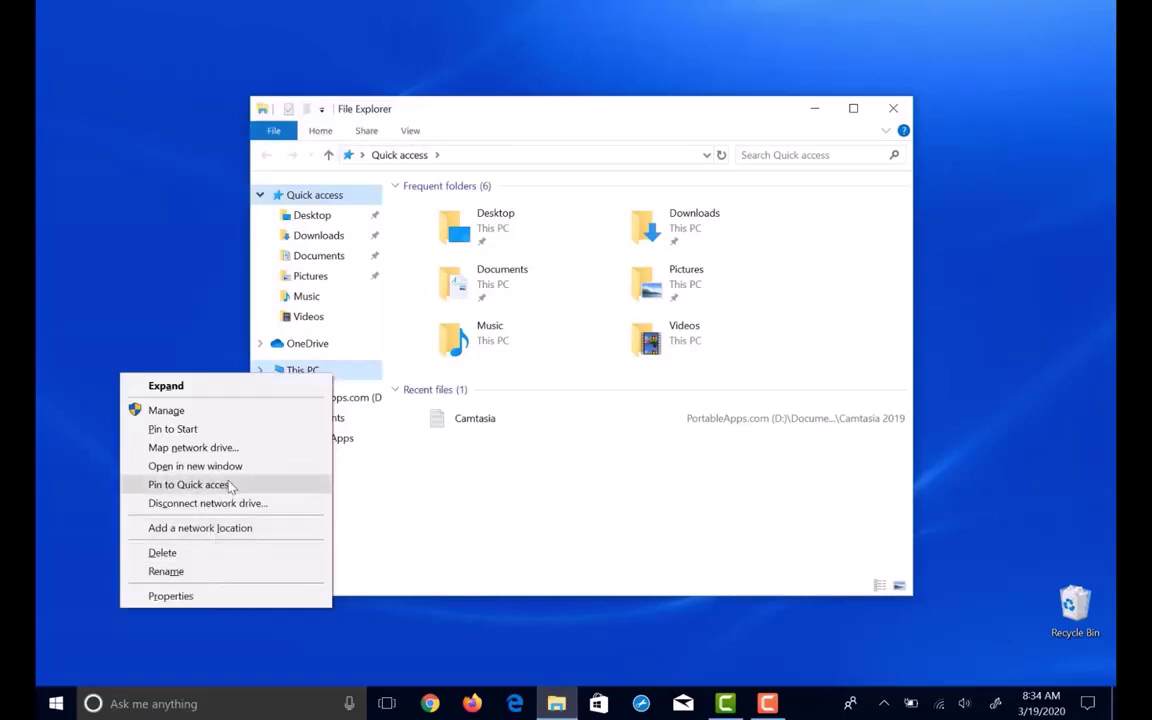
{"action": "left_click", "coordinate": [224, 448]}
{"action": "left_click", "coordinate": [540, 290]}
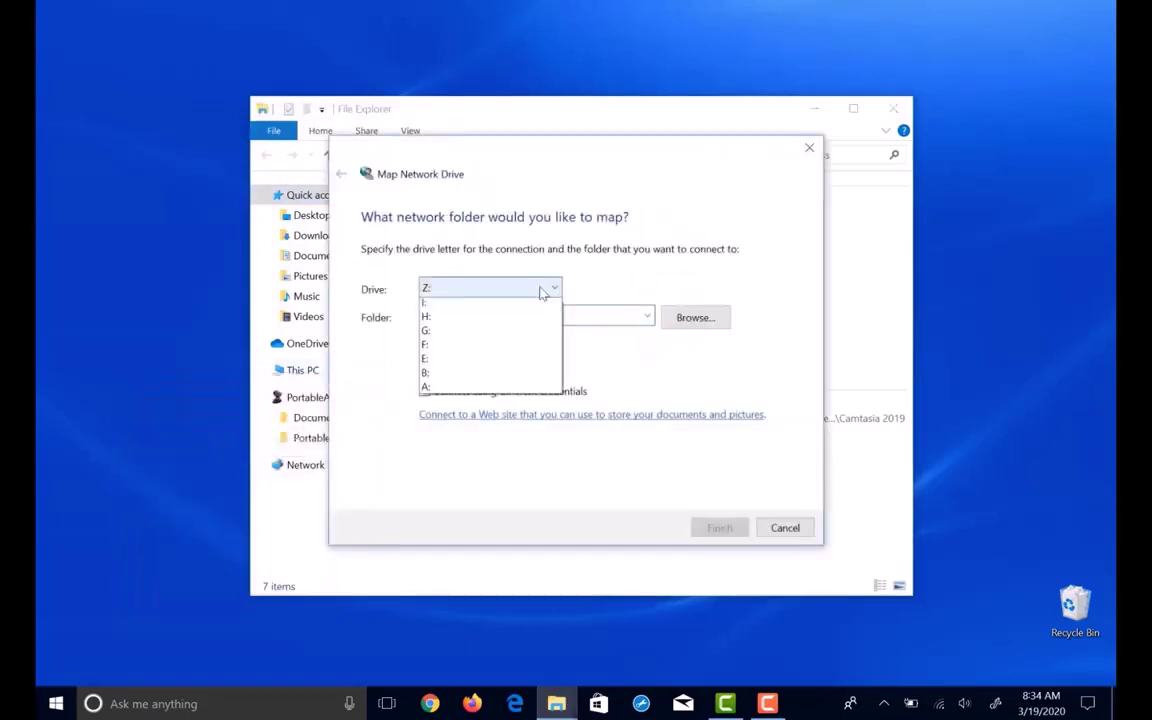
{"action": "left_click", "coordinate": [505, 503]}
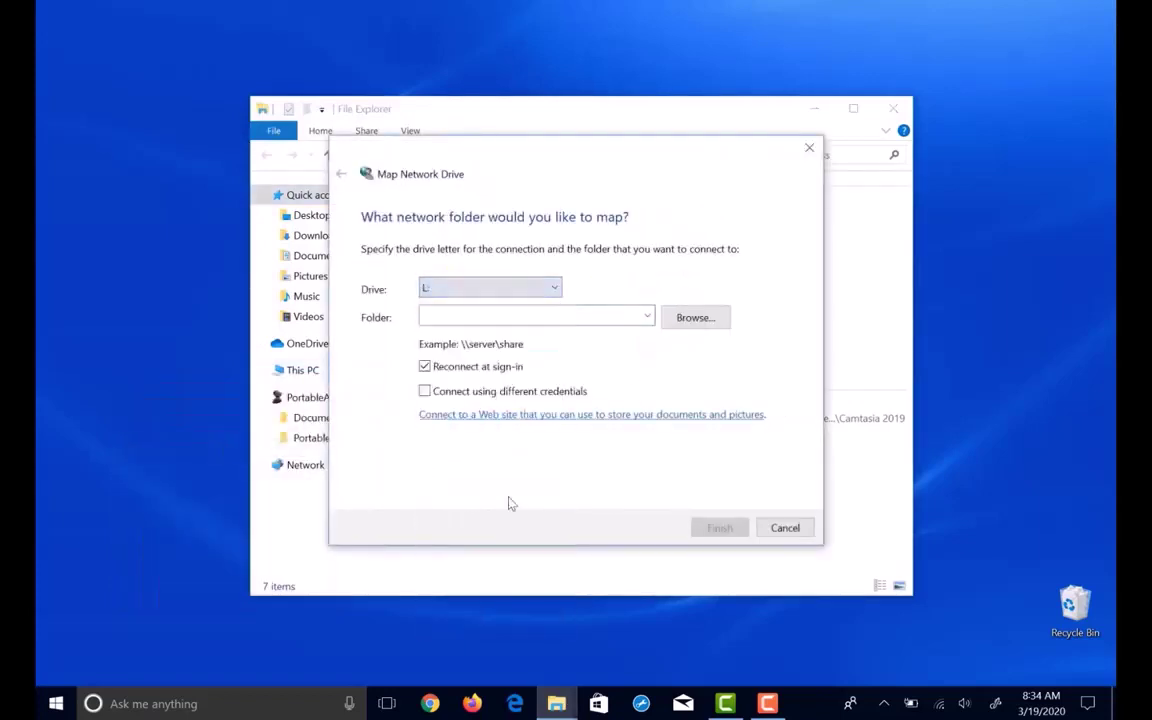
{"action": "left_click", "coordinate": [494, 317]}
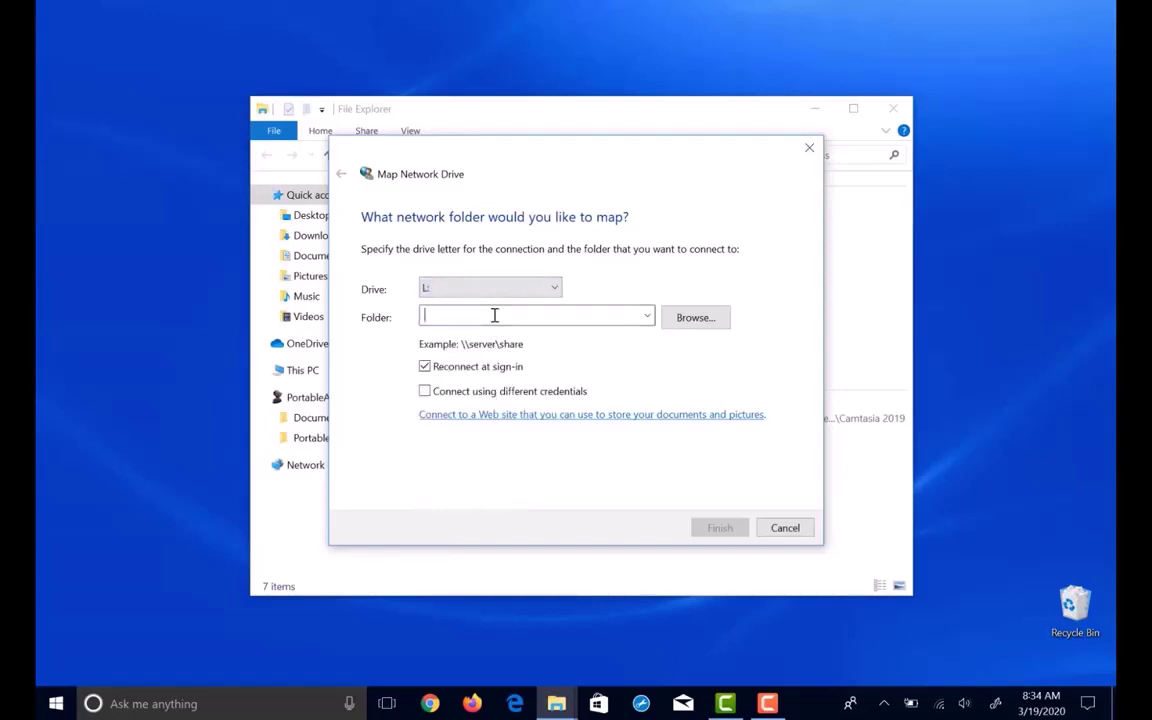
{"action": "type", "text": "\\\\"}
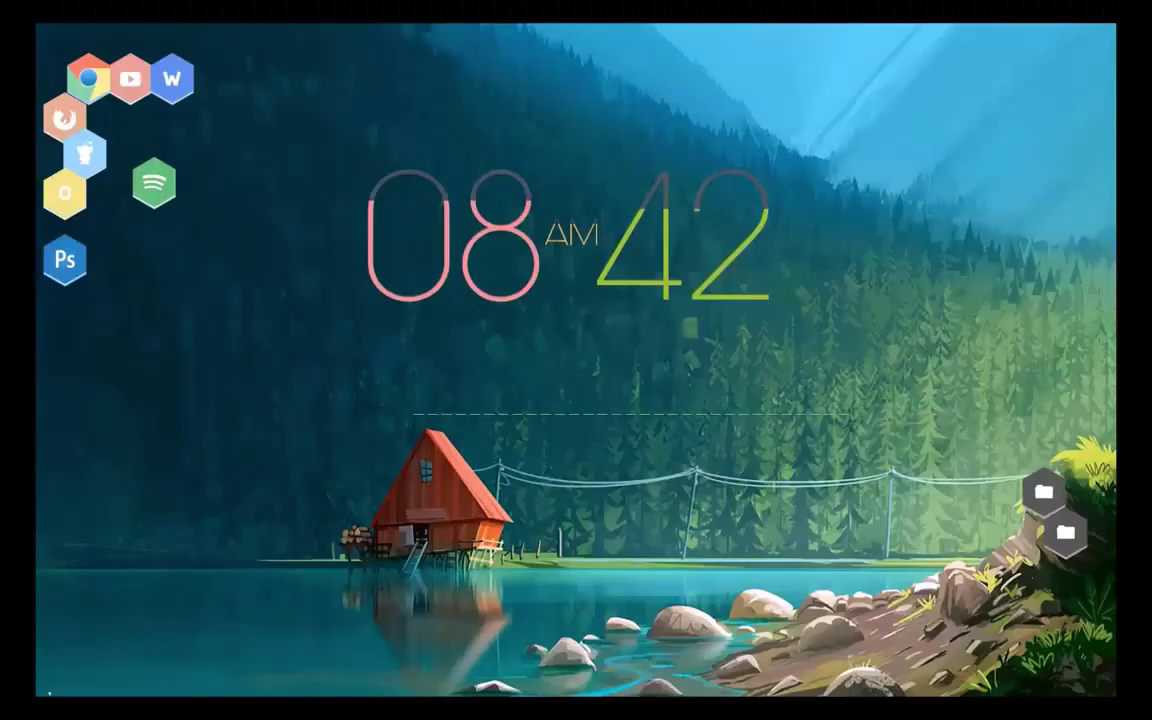
Launch Command Prompt via search and run net use to list drives H:, L:, M:, S:.
{"action": "mouse_move", "coordinate": [50, 688]}
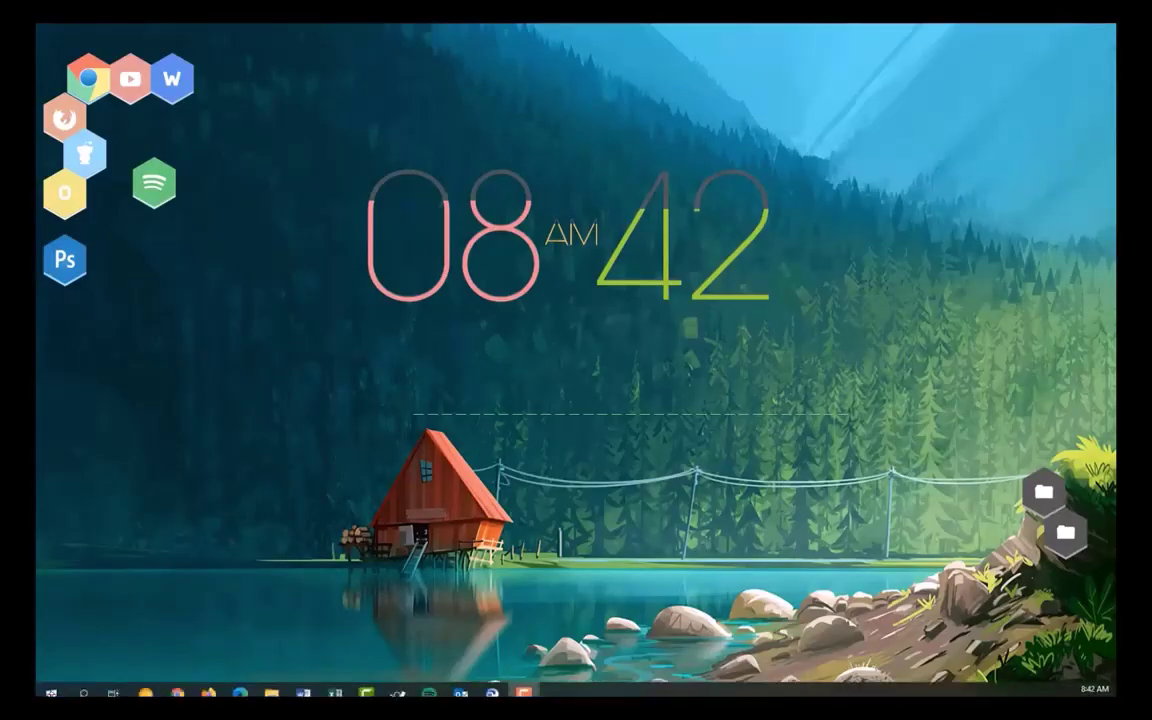
{"action": "left_click", "coordinate": [50, 686]}
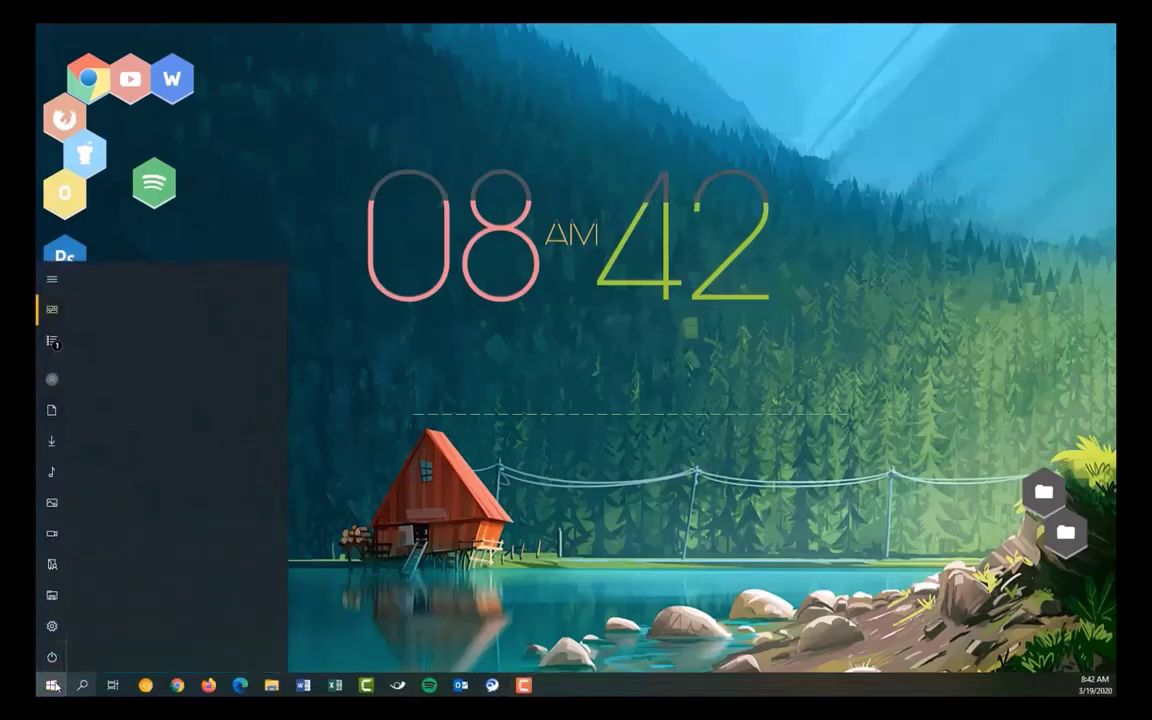
{"action": "left_click", "coordinate": [50, 686]}
{"action": "left_click", "coordinate": [82, 686]}
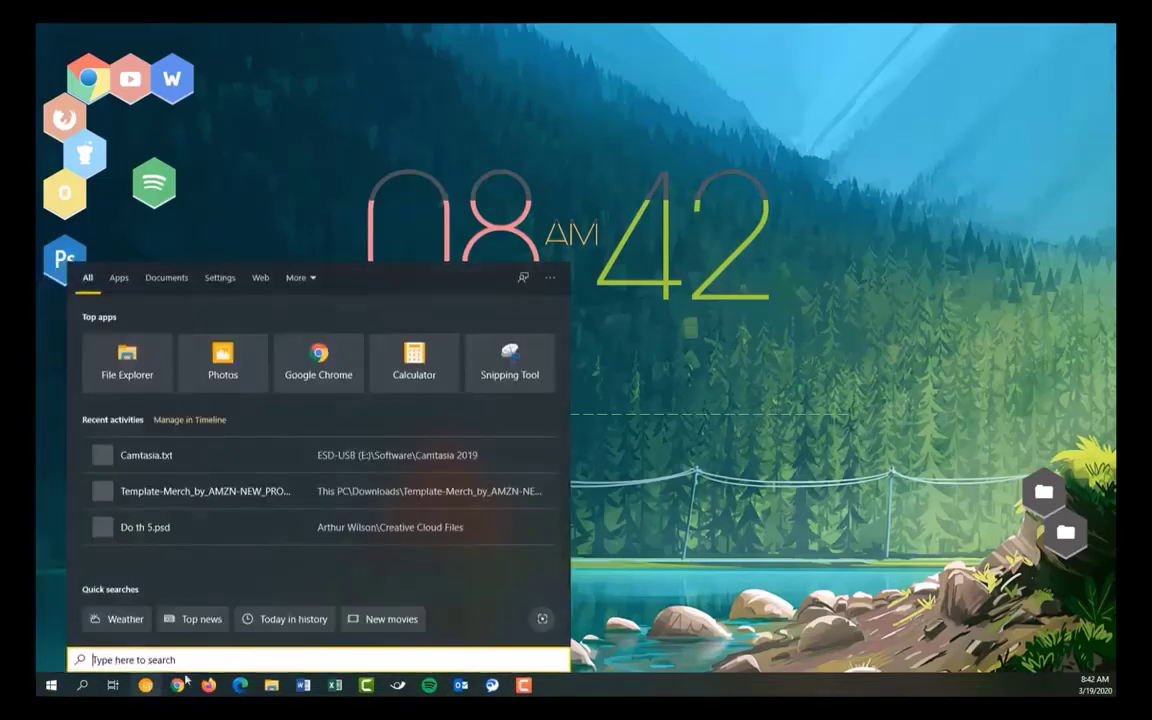
{"action": "type", "text": "cmd"}
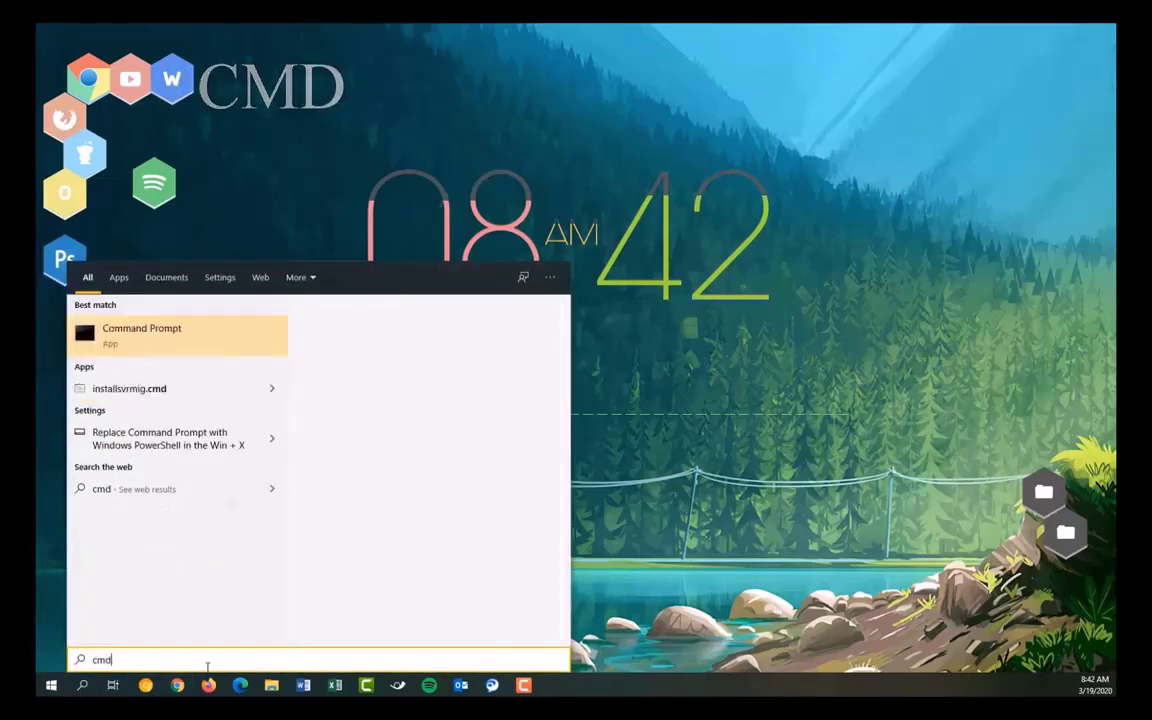
{"action": "key", "text": "Return"}
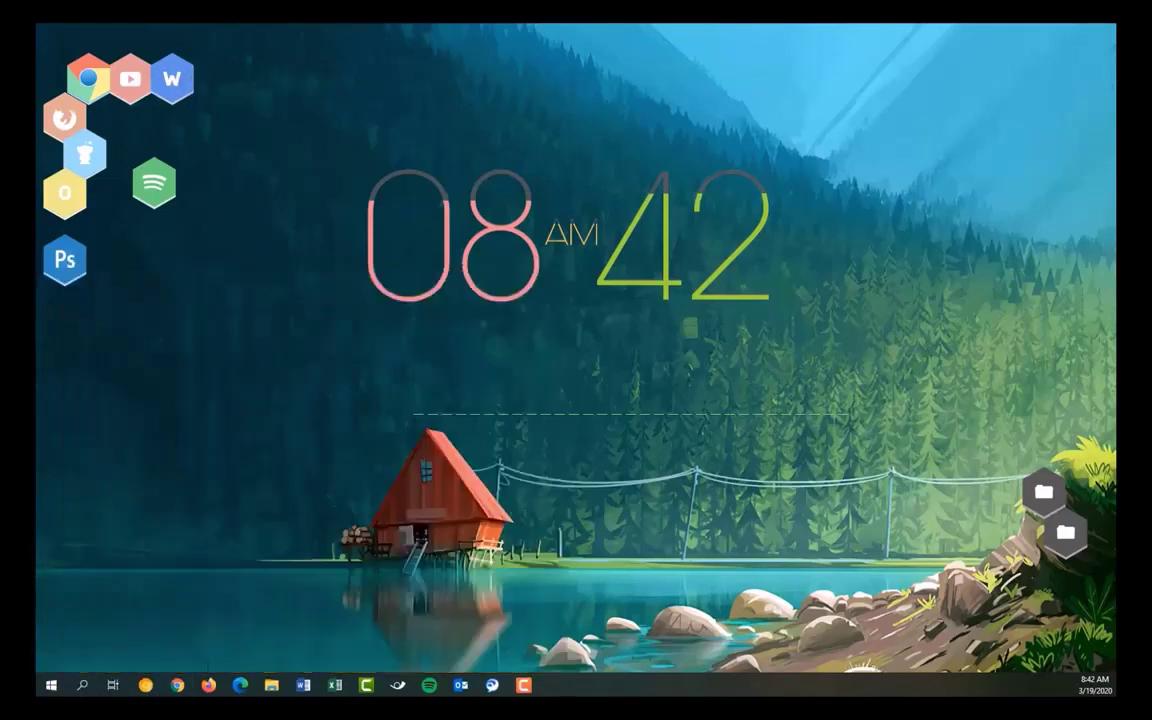
{"action": "type", "text": "net use"}
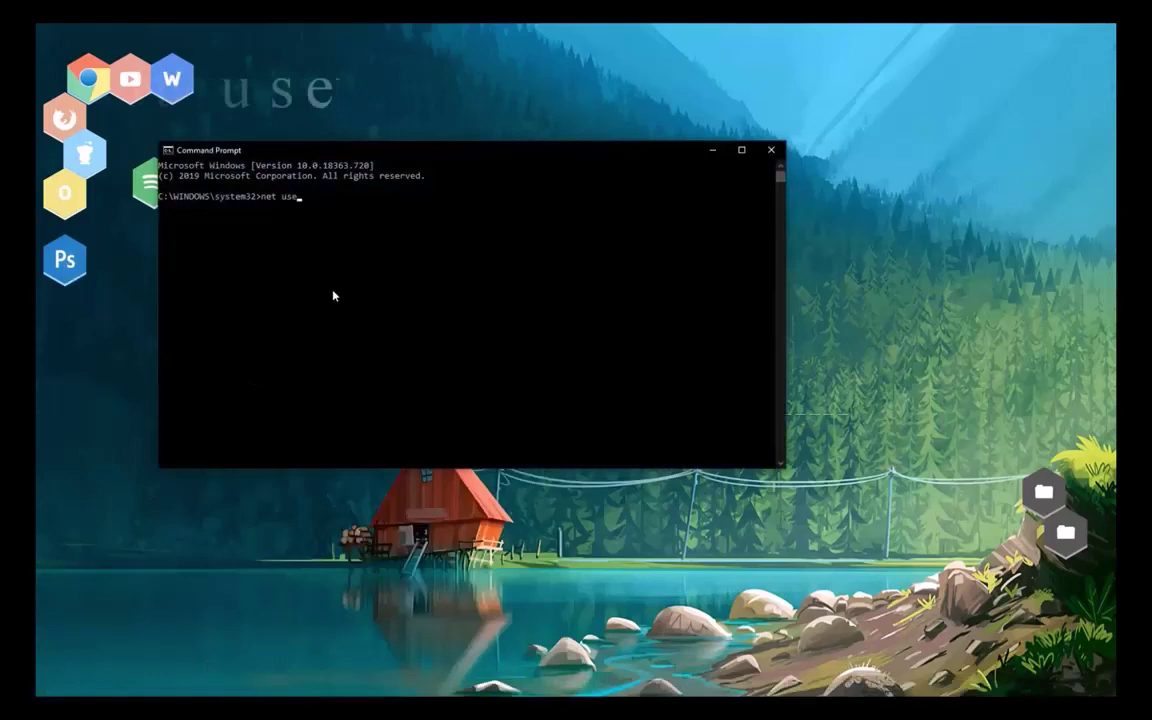
{"action": "key", "text": "Return"}
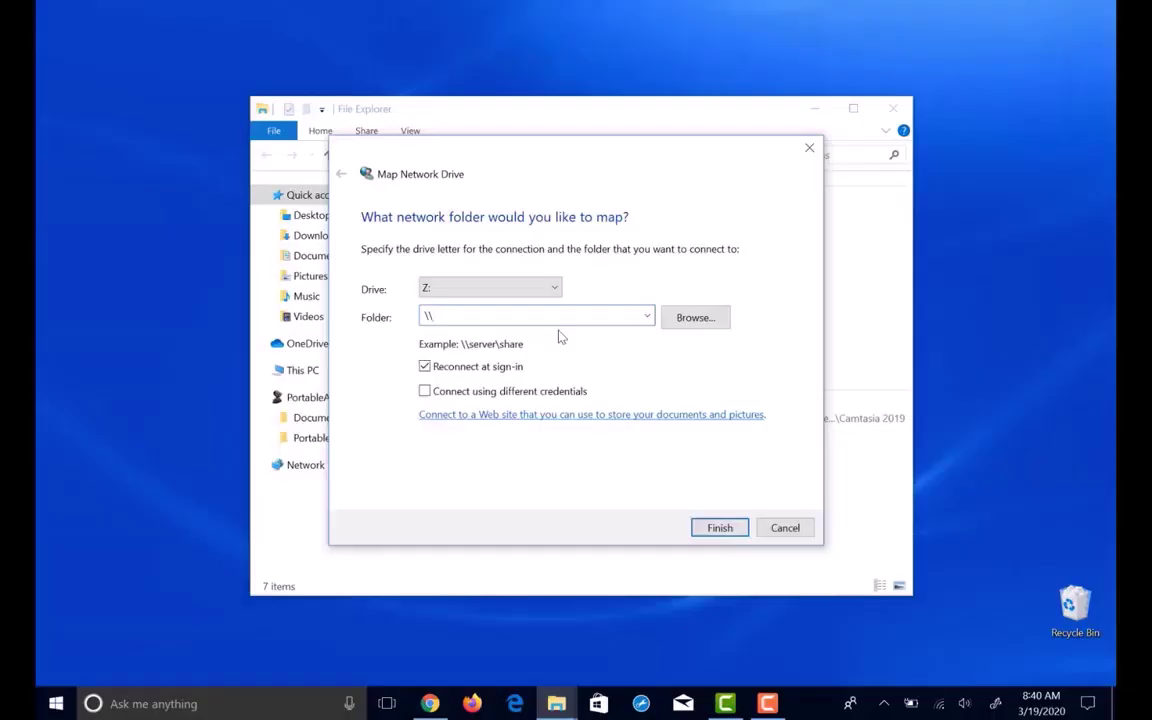
Set drive L: to map the folder \\mcc-common.mclennan.edu\common and finish the wizard.
{"action": "type", "text": "mcc-co"}
{"action": "type", "text": "mmon.mclennan.edu\\common"}
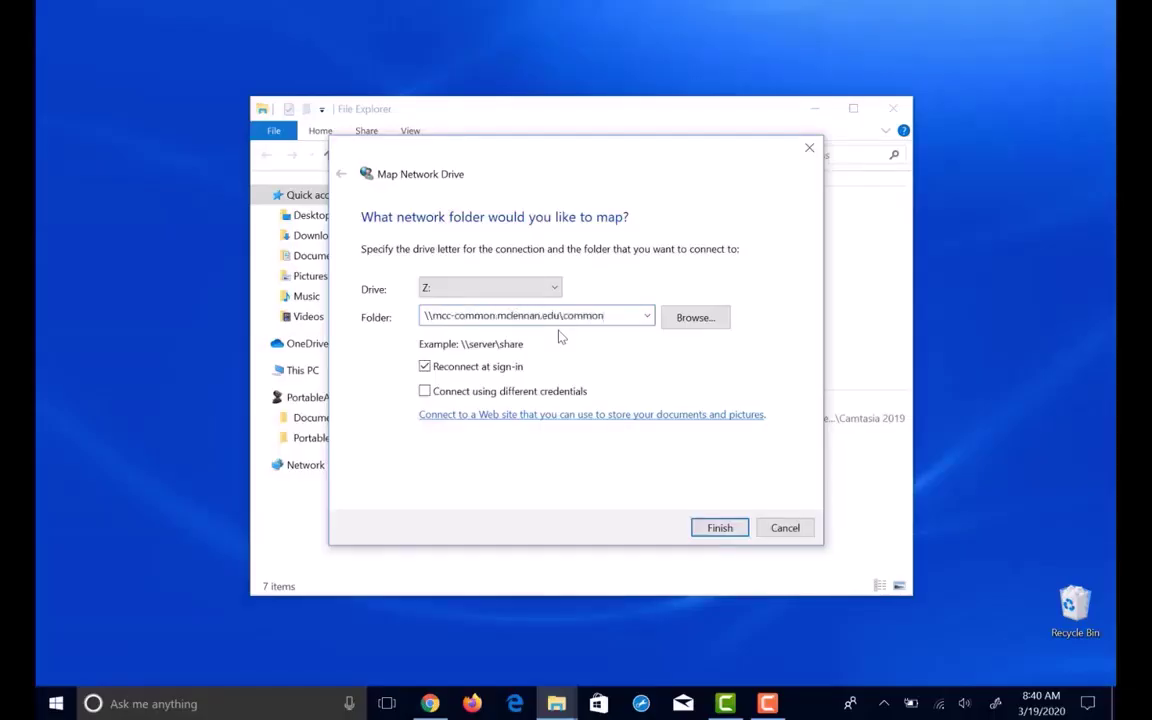
{"action": "left_click", "coordinate": [500, 288]}
{"action": "left_click", "coordinate": [486, 440]}
{"action": "left_click", "coordinate": [719, 527]}
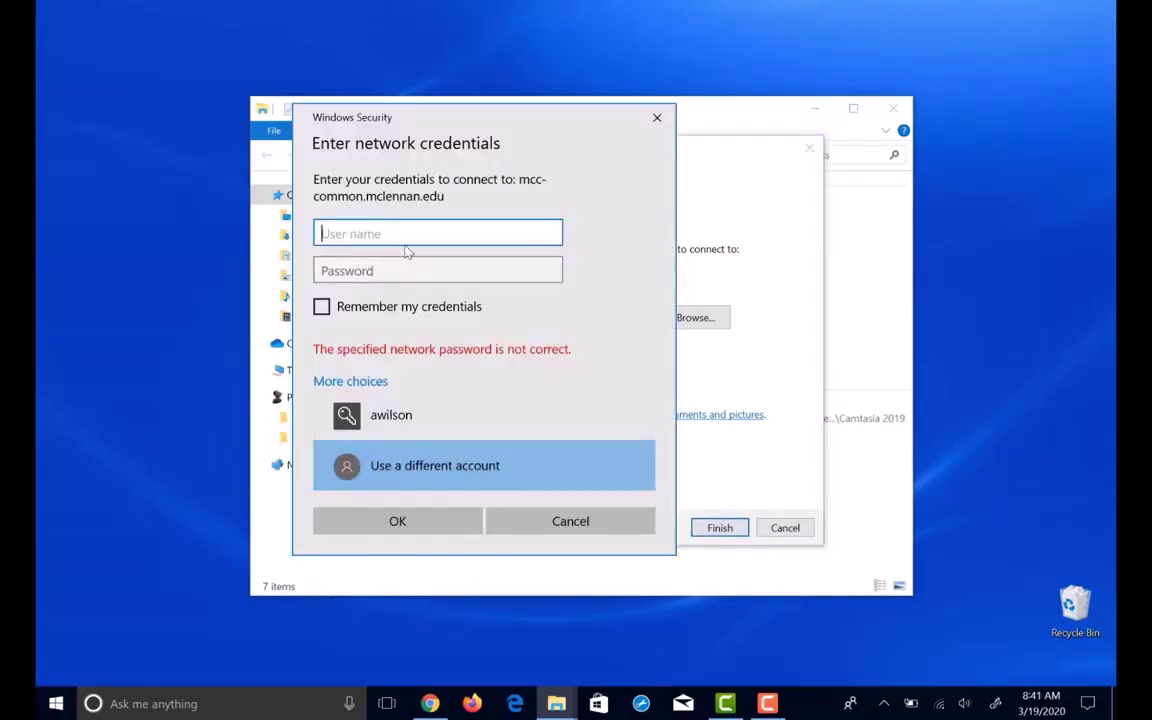
Sign in with the college username and password, with Remember my credentials checked.
{"action": "key", "text": "Tab"}
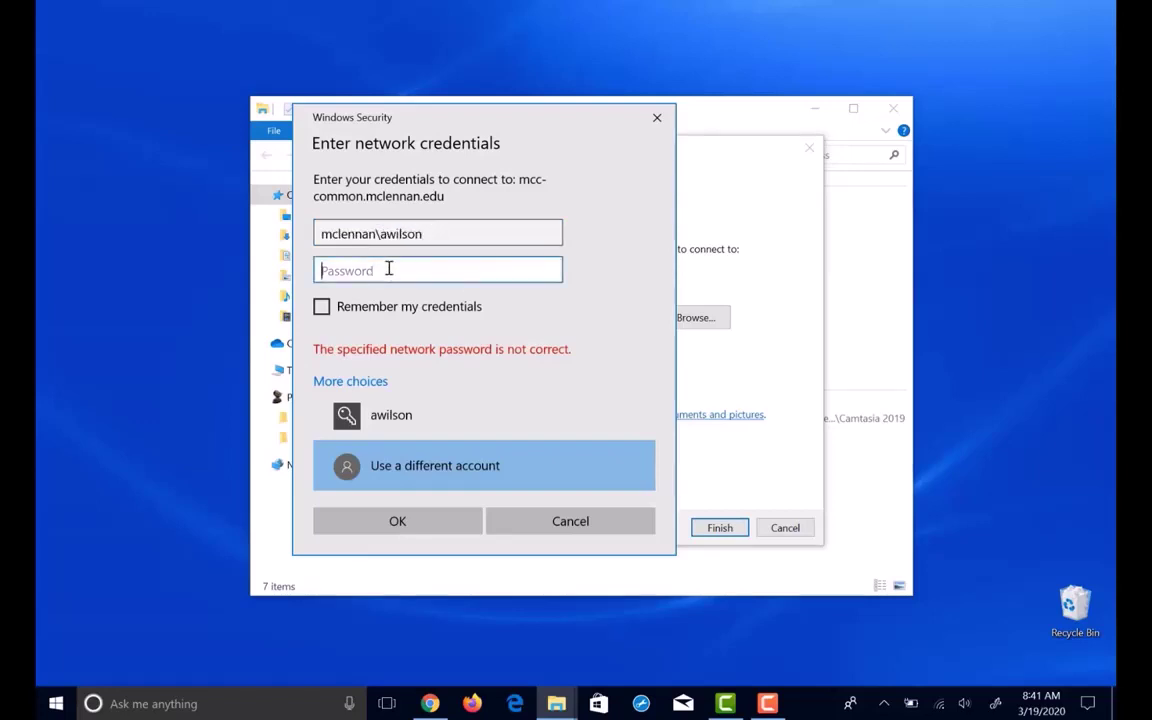
{"action": "type", "text": "*********"}
{"action": "left_click", "coordinate": [320, 308]}
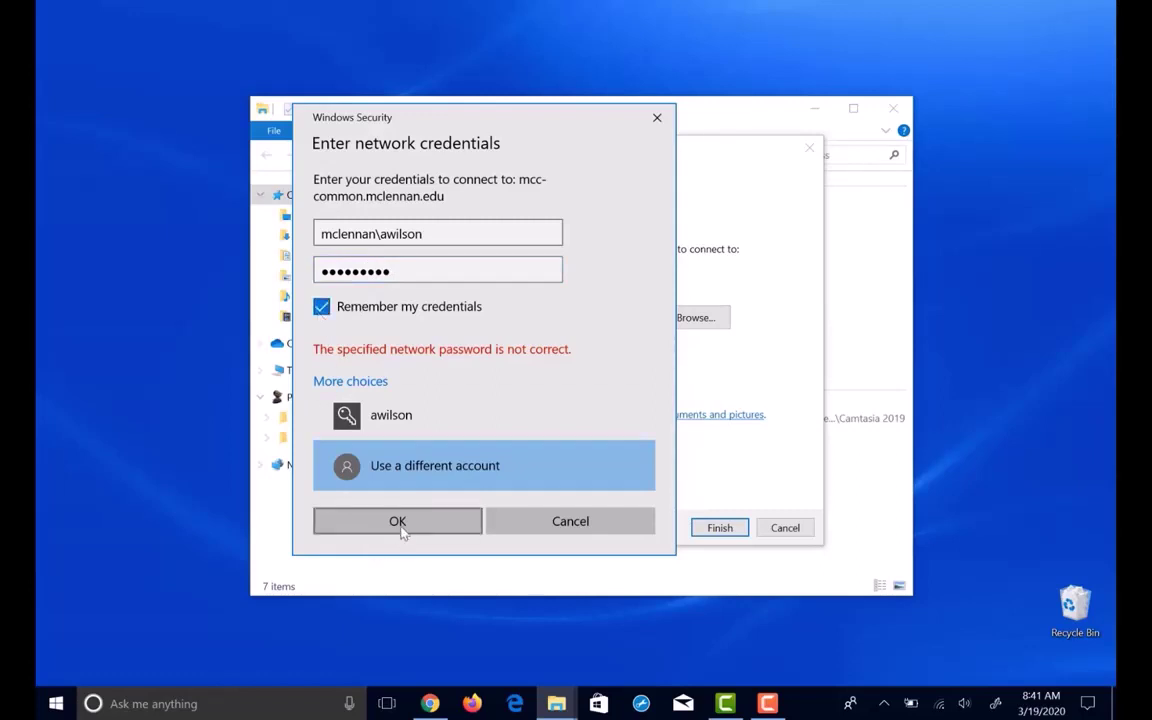
{"action": "left_click", "coordinate": [402, 524]}
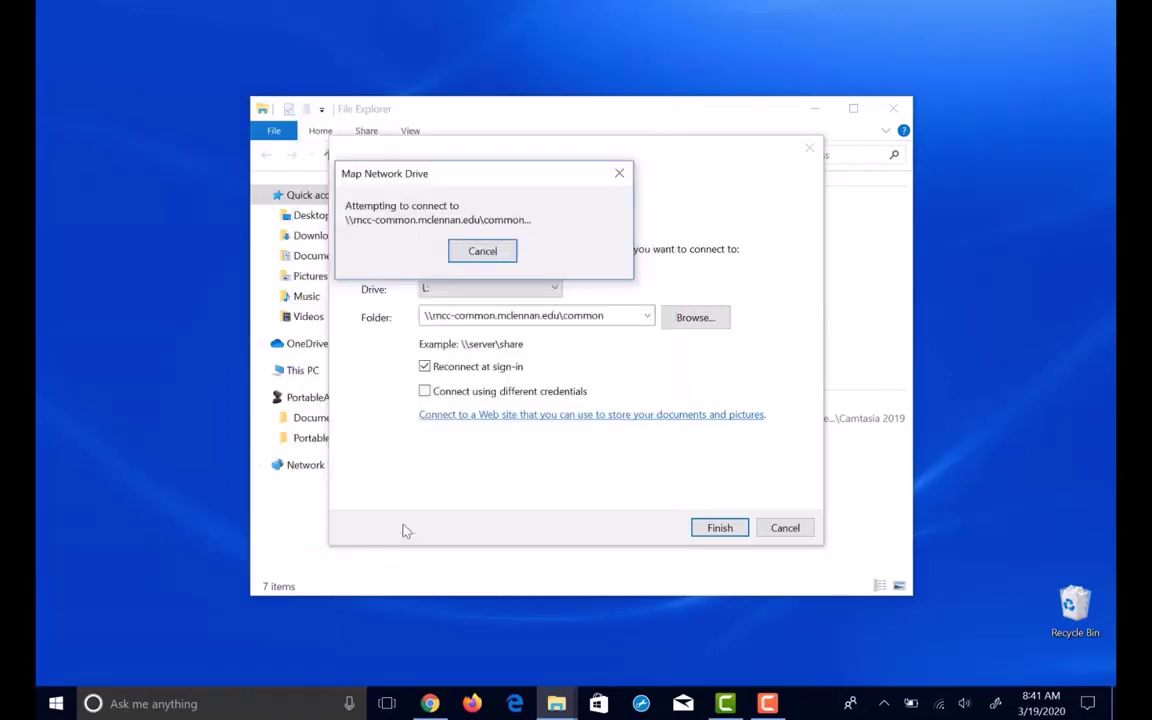